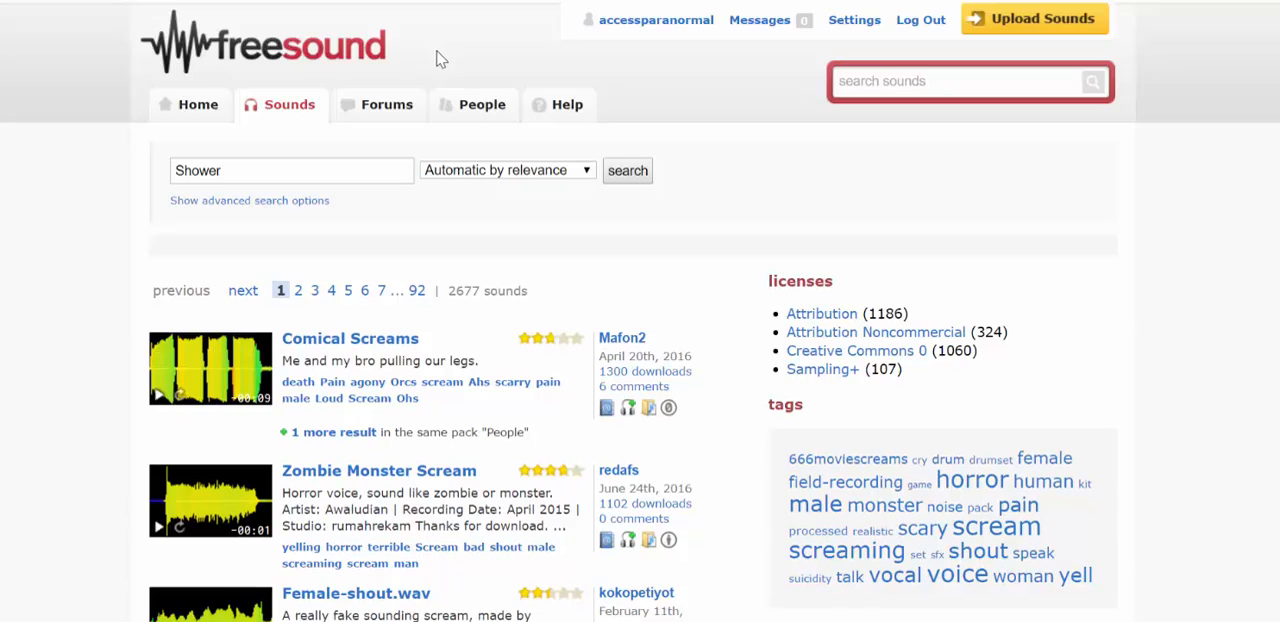
Step: Look through the first page of sound search results, including their ratings and filter options
{"action": "scroll", "coordinate": [1195, 263], "scroll_direction": "down", "scroll_amount": 7}
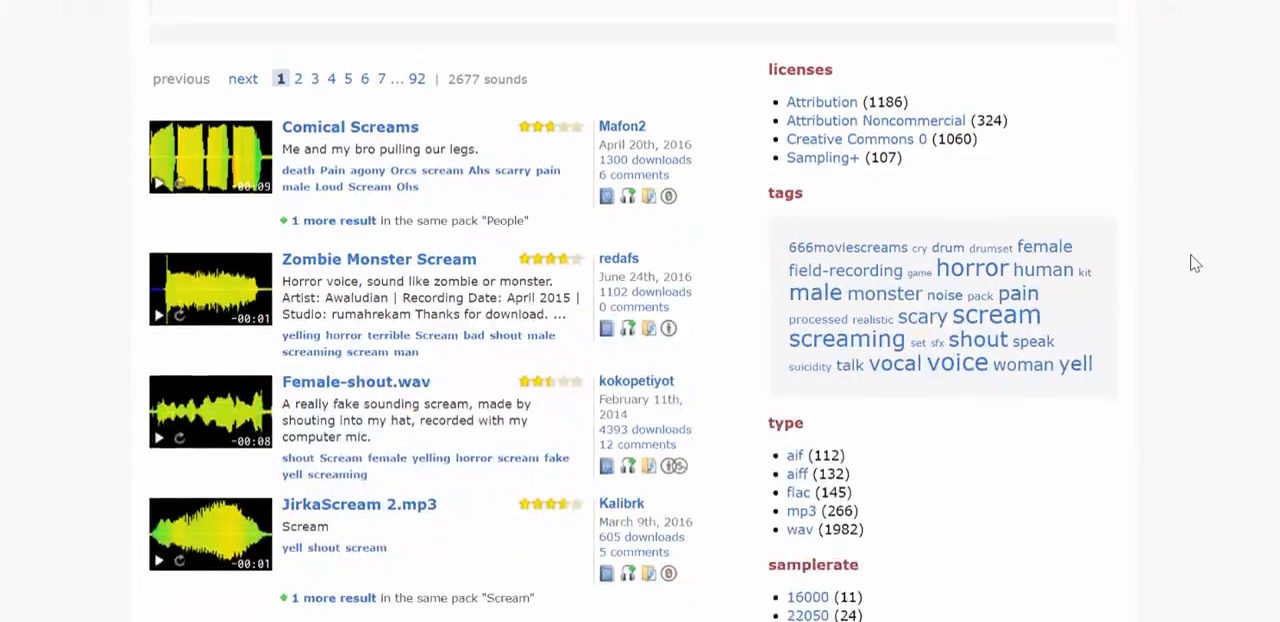
{"action": "scroll", "coordinate": [1195, 263], "scroll_direction": "down", "scroll_amount": 6}
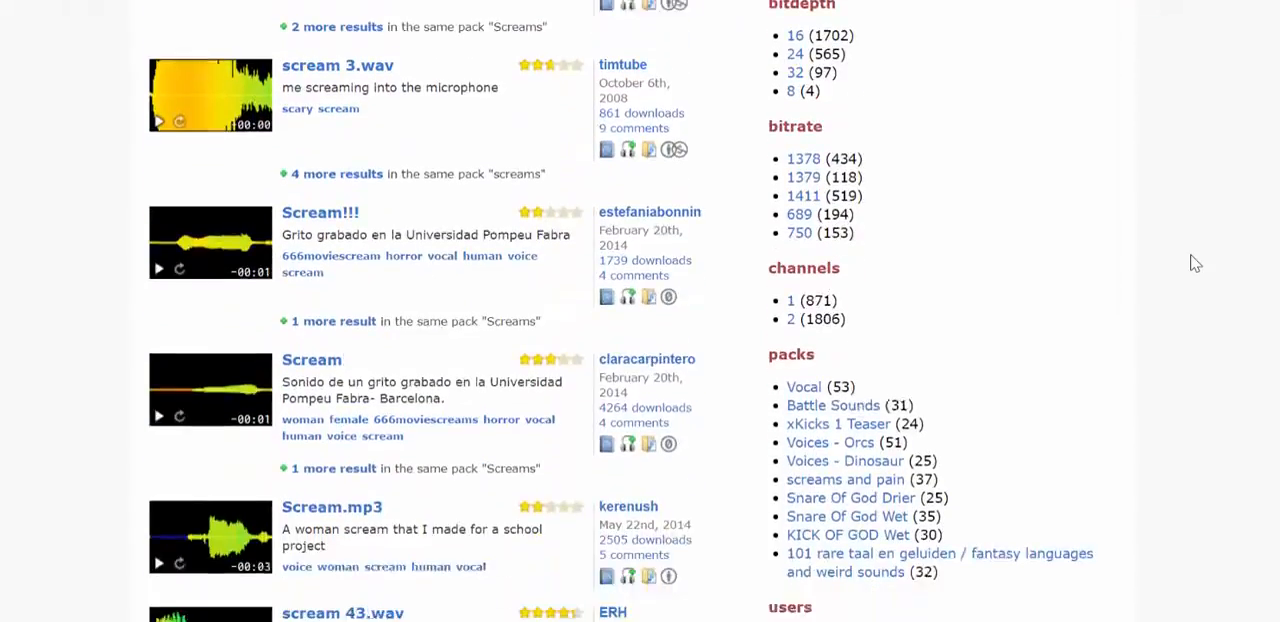
{"action": "scroll", "coordinate": [1193, 263], "scroll_direction": "down", "scroll_amount": 5}
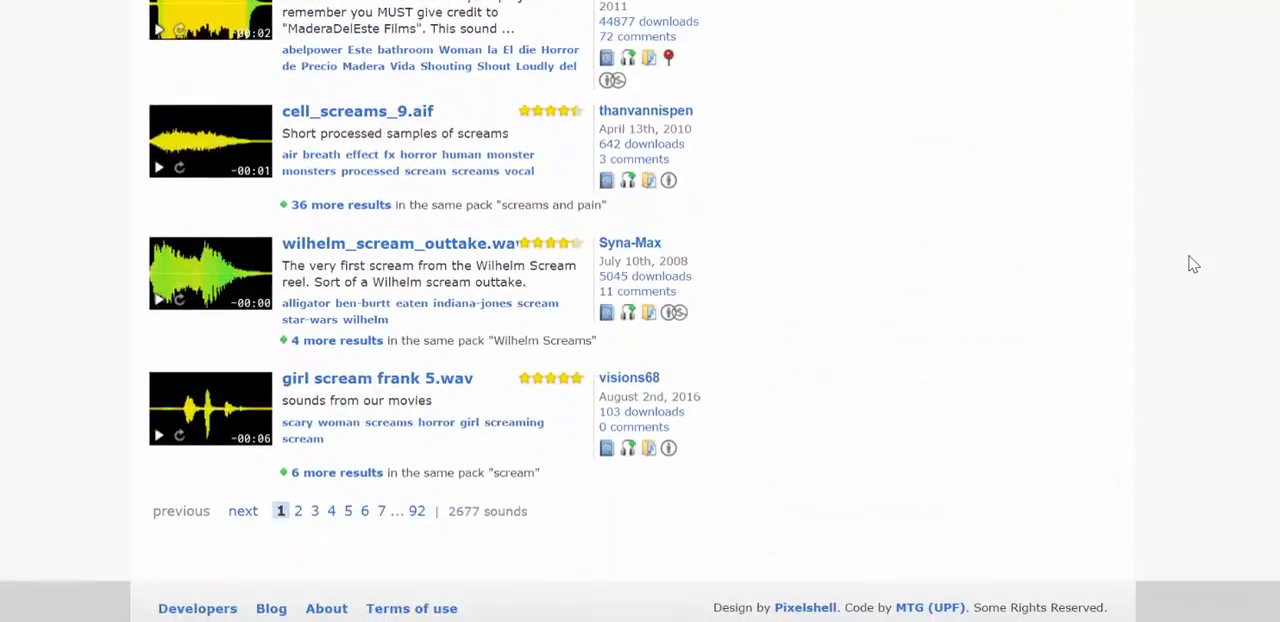
{"action": "scroll", "coordinate": [1193, 263], "scroll_direction": "up", "scroll_amount": 7}
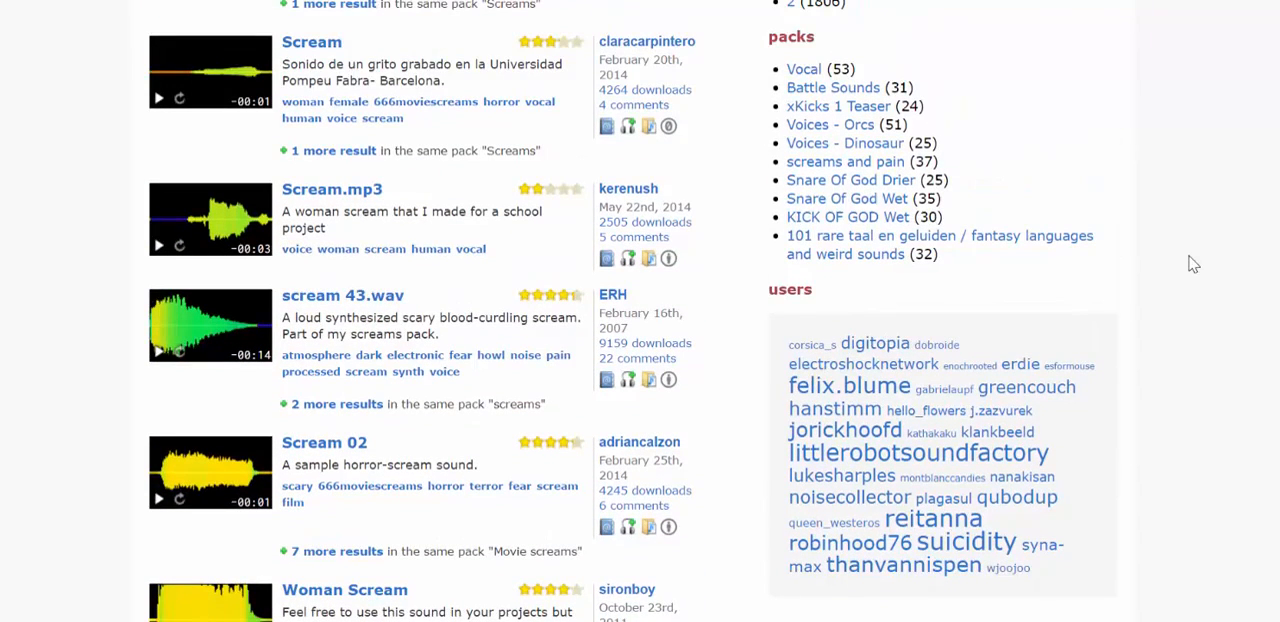
{"action": "scroll", "coordinate": [1193, 263], "scroll_direction": "up", "scroll_amount": 5}
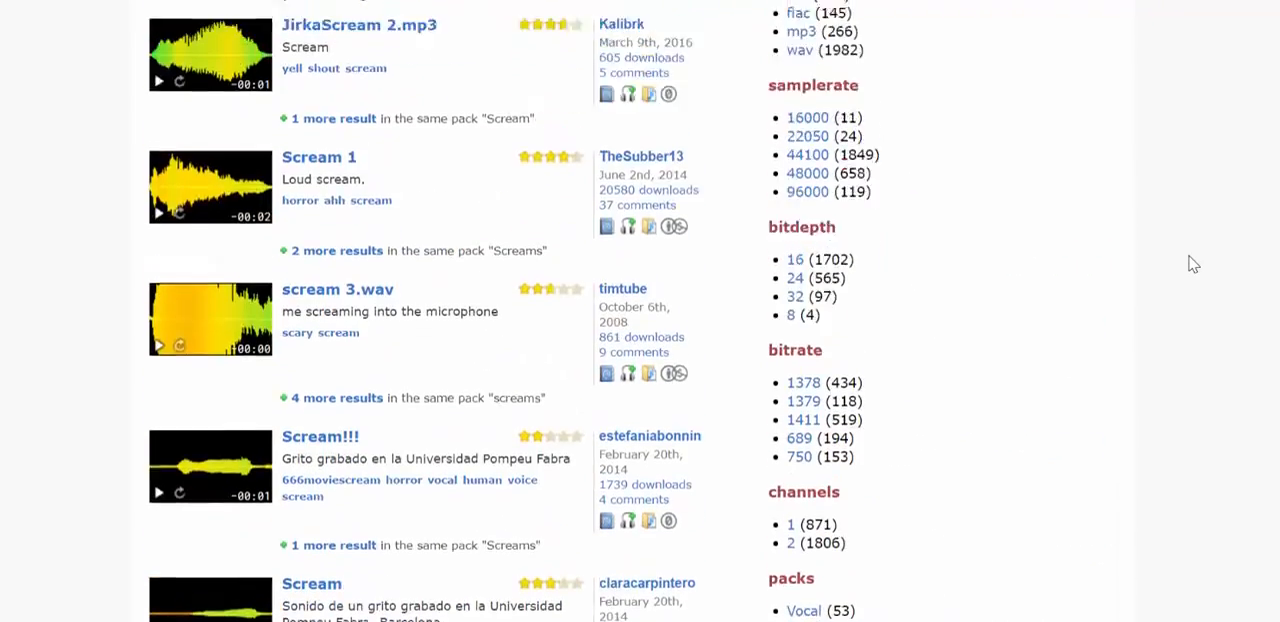
{"action": "scroll", "coordinate": [1193, 263], "scroll_direction": "up", "scroll_amount": 5}
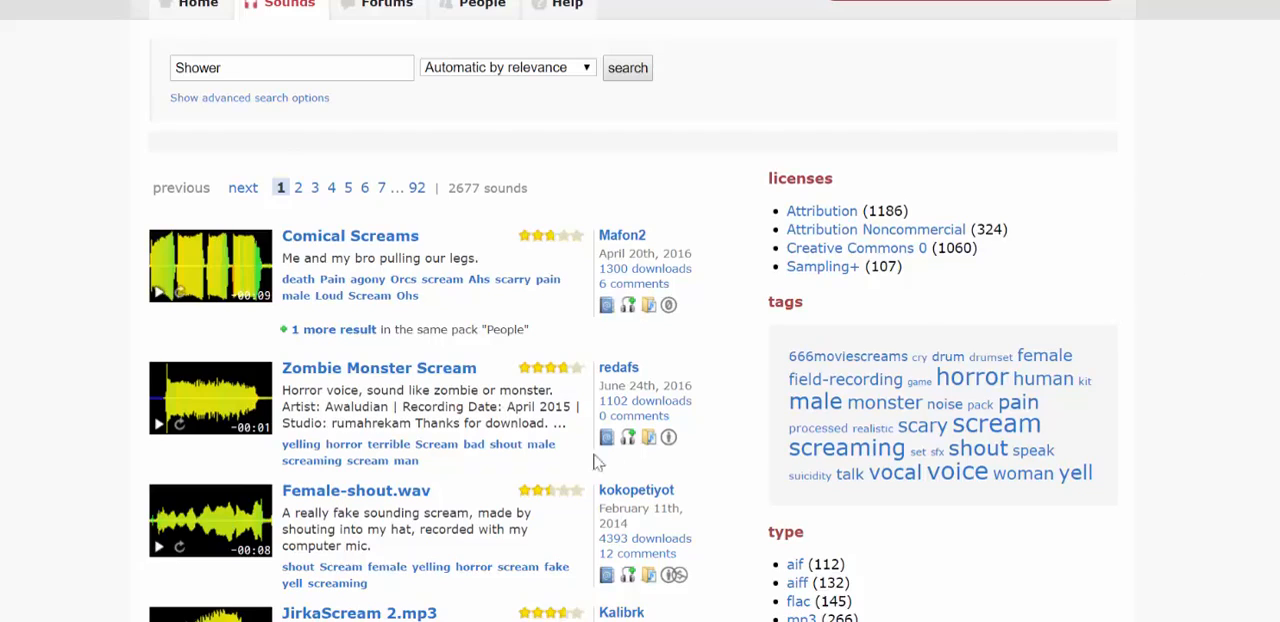
{"action": "scroll", "coordinate": [400, 180], "scroll_direction": "up", "scroll_amount": 2}
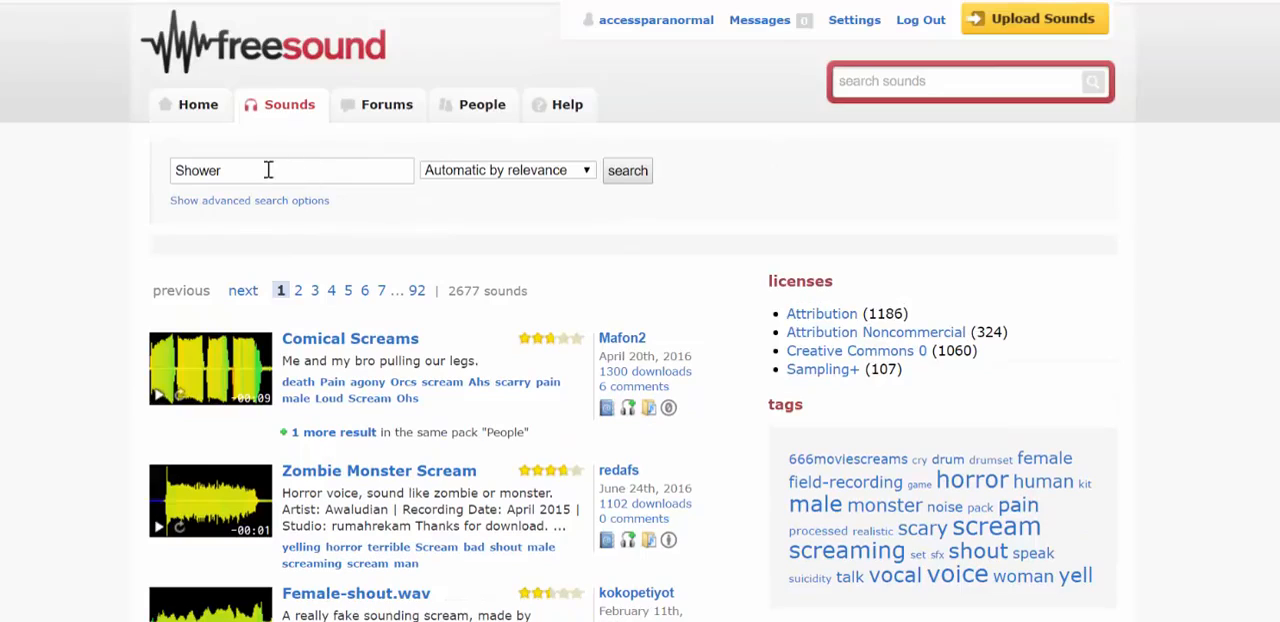
Step: Search the sound library for "scream", sorted automatically by relevance
{"action": "double_click", "coordinate": [266, 170]}
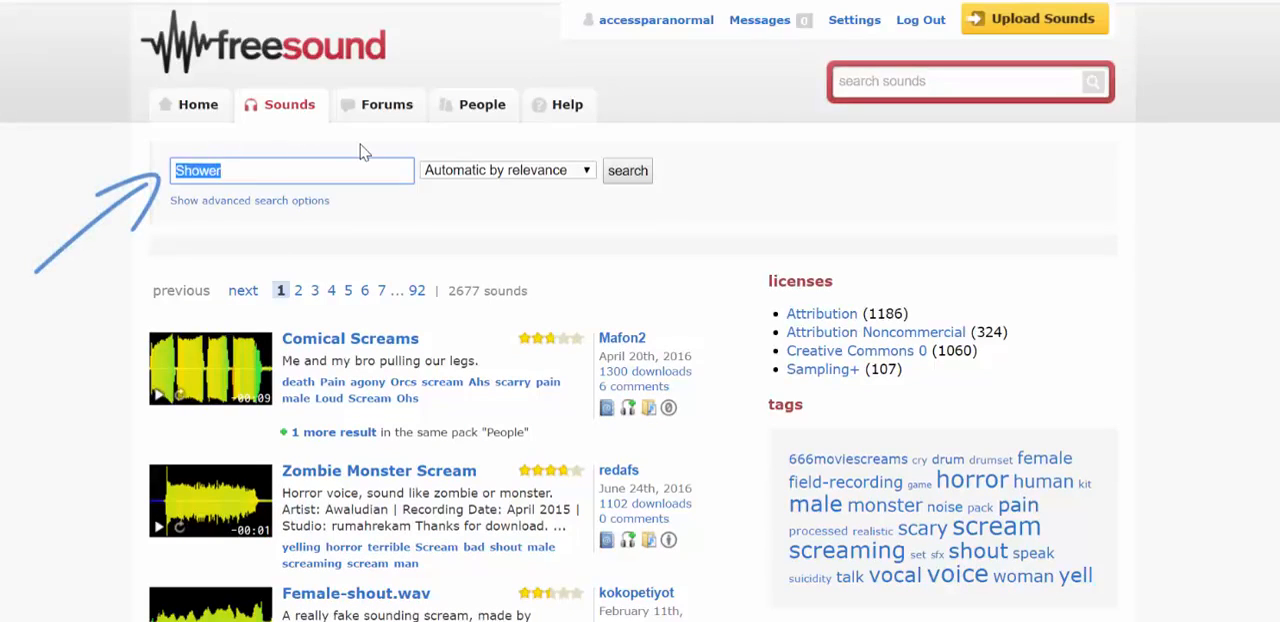
{"action": "type", "text": "Scre"}
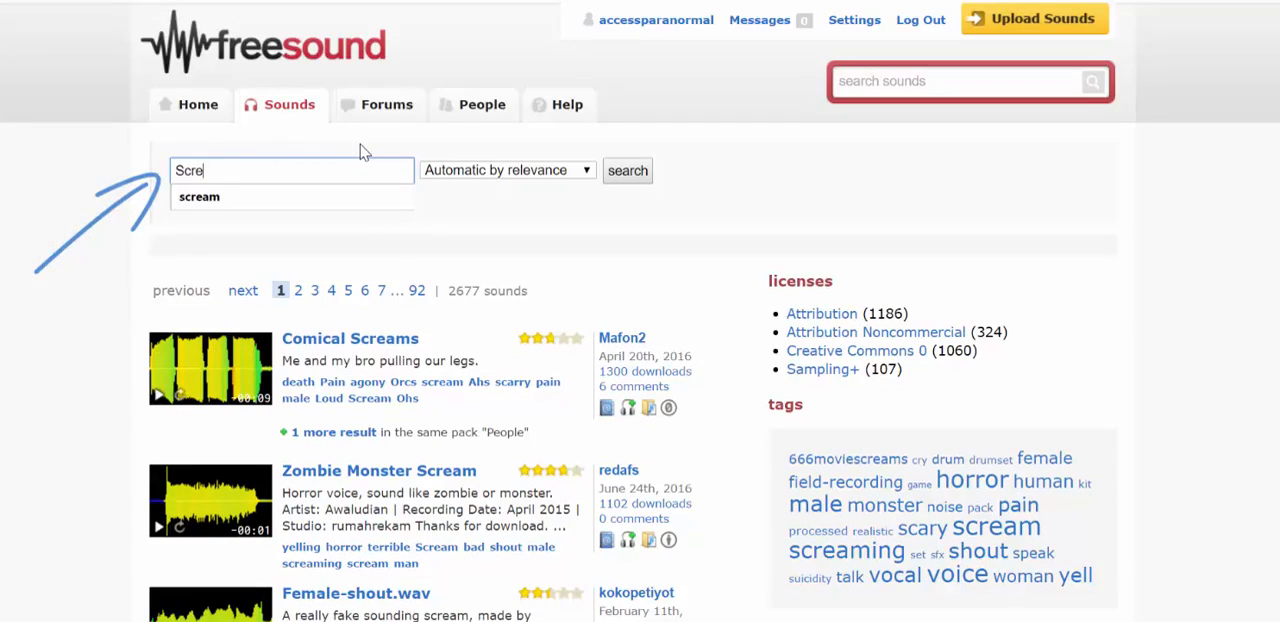
{"action": "key", "text": "Down"}
{"action": "key", "text": "Return"}
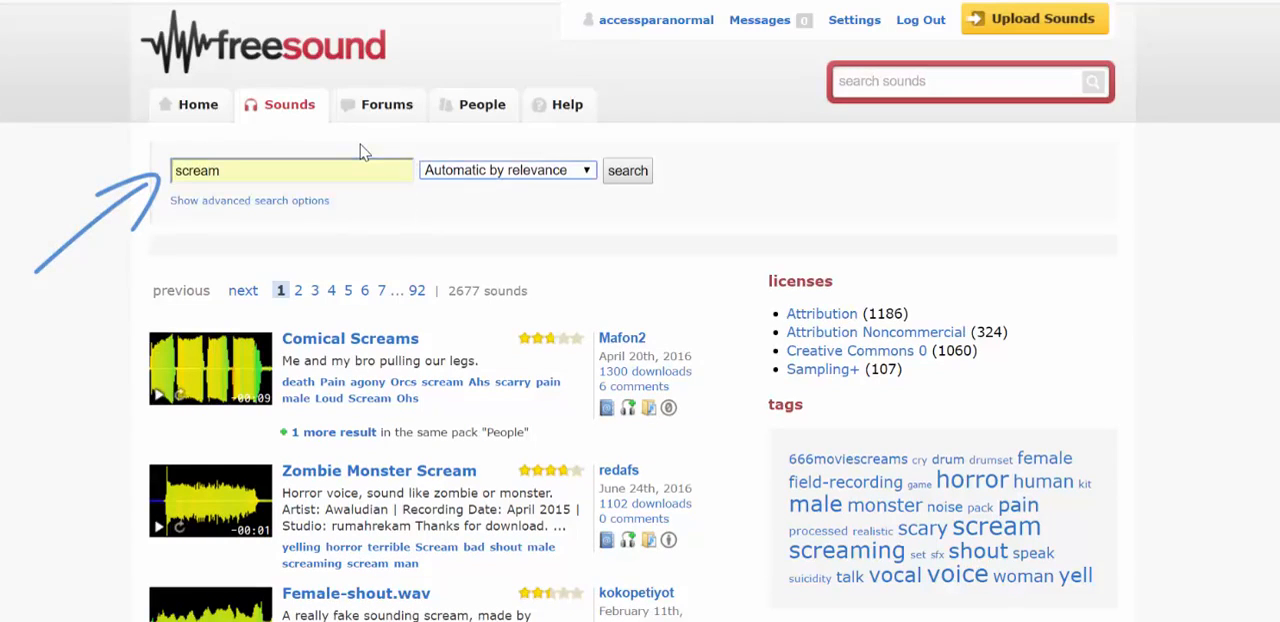
{"action": "left_click", "coordinate": [630, 172]}
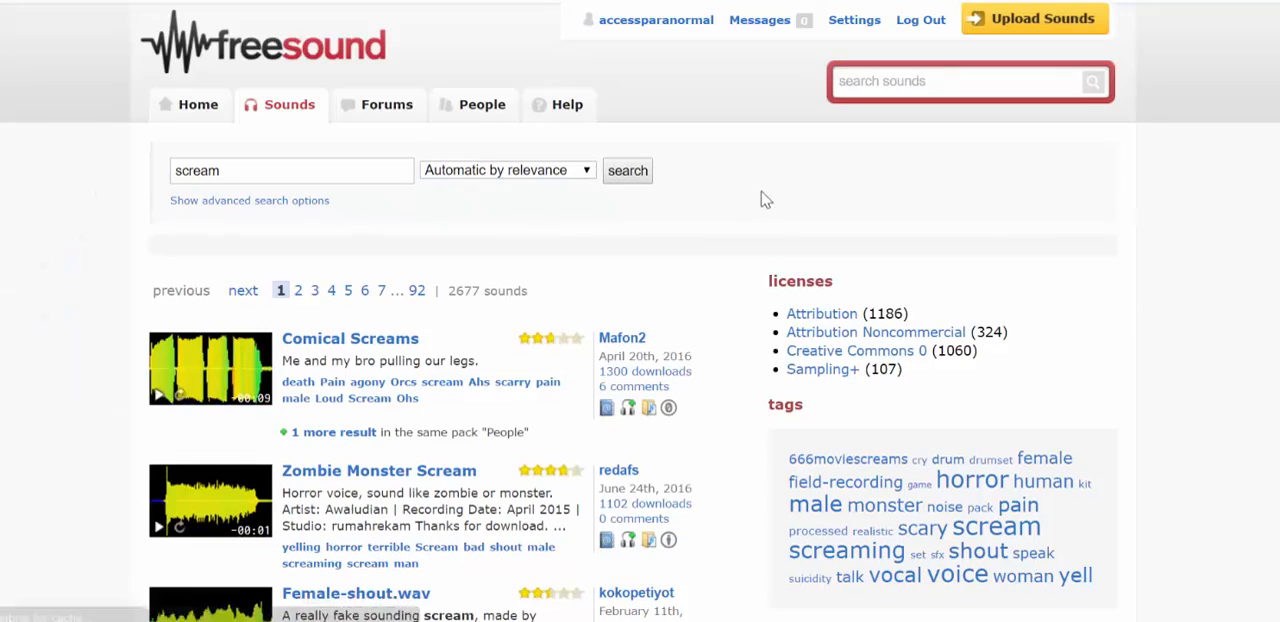
Step: Examine the scream results, comparing the star ratings, waveforms and descriptions of the sounds
{"action": "scroll", "coordinate": [740, 230], "scroll_direction": "down", "scroll_amount": 1}
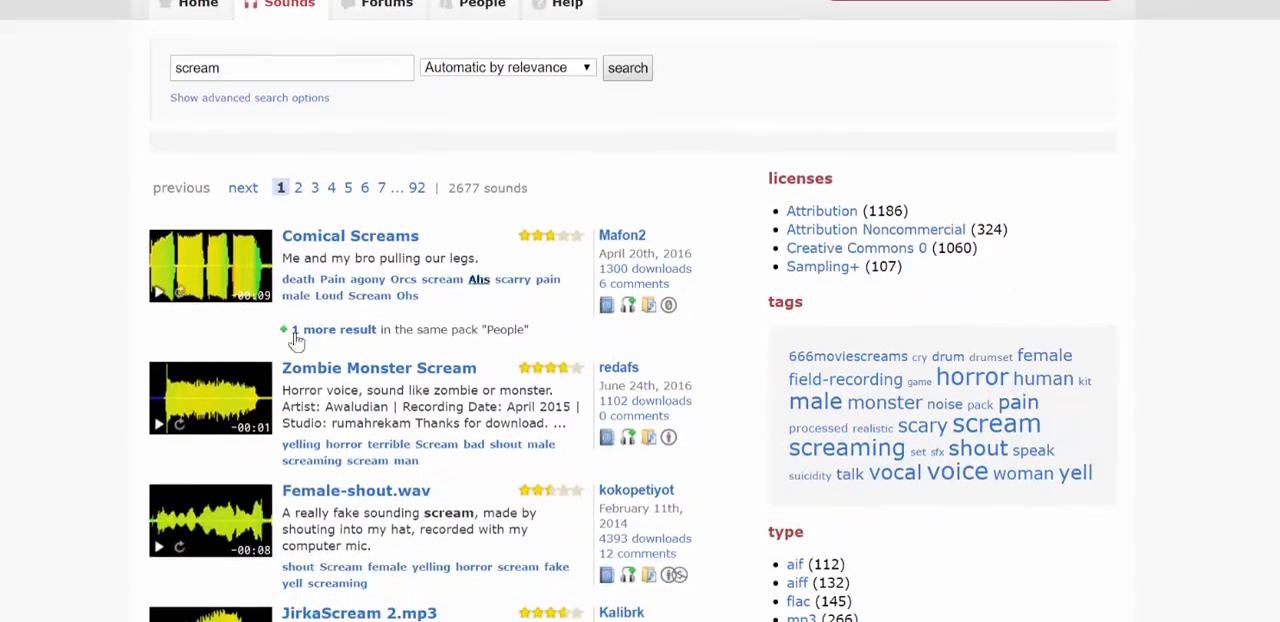
{"action": "scroll", "coordinate": [90, 330], "scroll_direction": "down", "scroll_amount": 1}
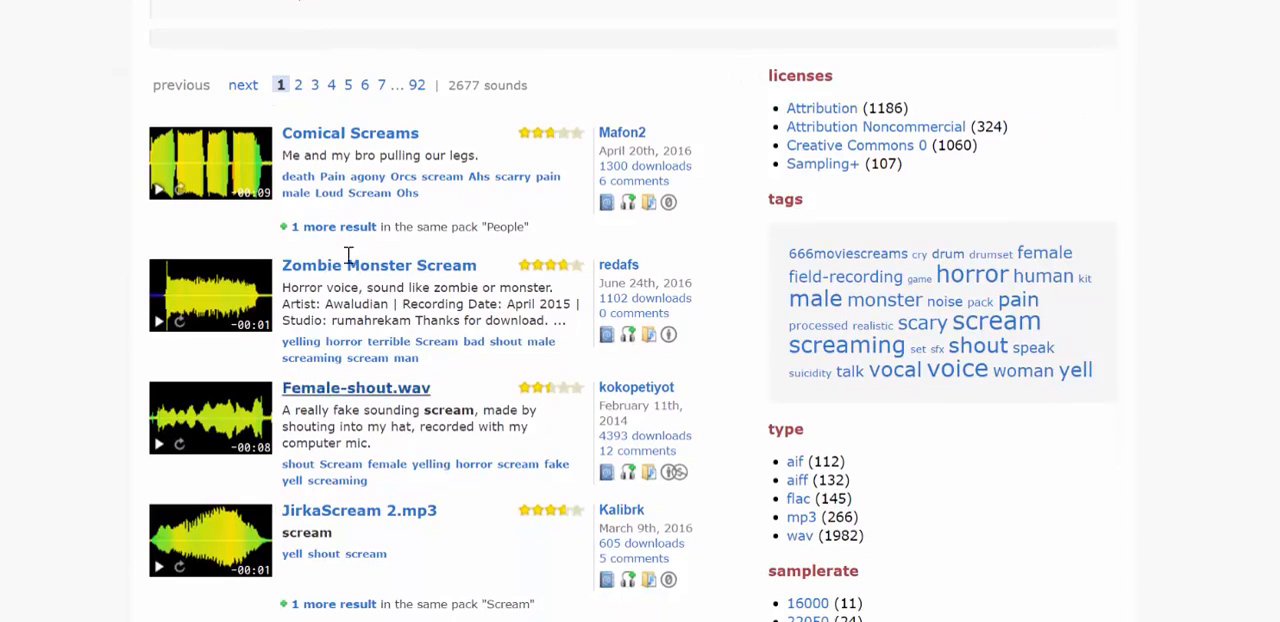
{"action": "scroll", "coordinate": [88, 432], "scroll_direction": "down", "scroll_amount": 2}
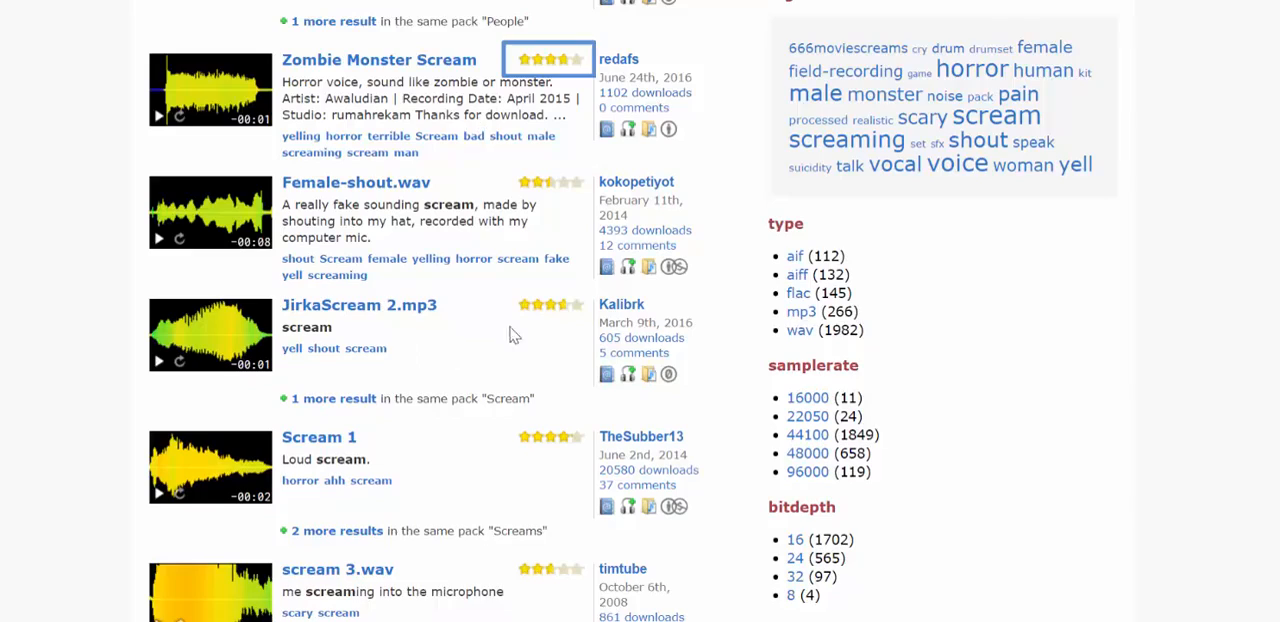
{"action": "scroll", "coordinate": [83, 430], "scroll_direction": "down", "scroll_amount": 1}
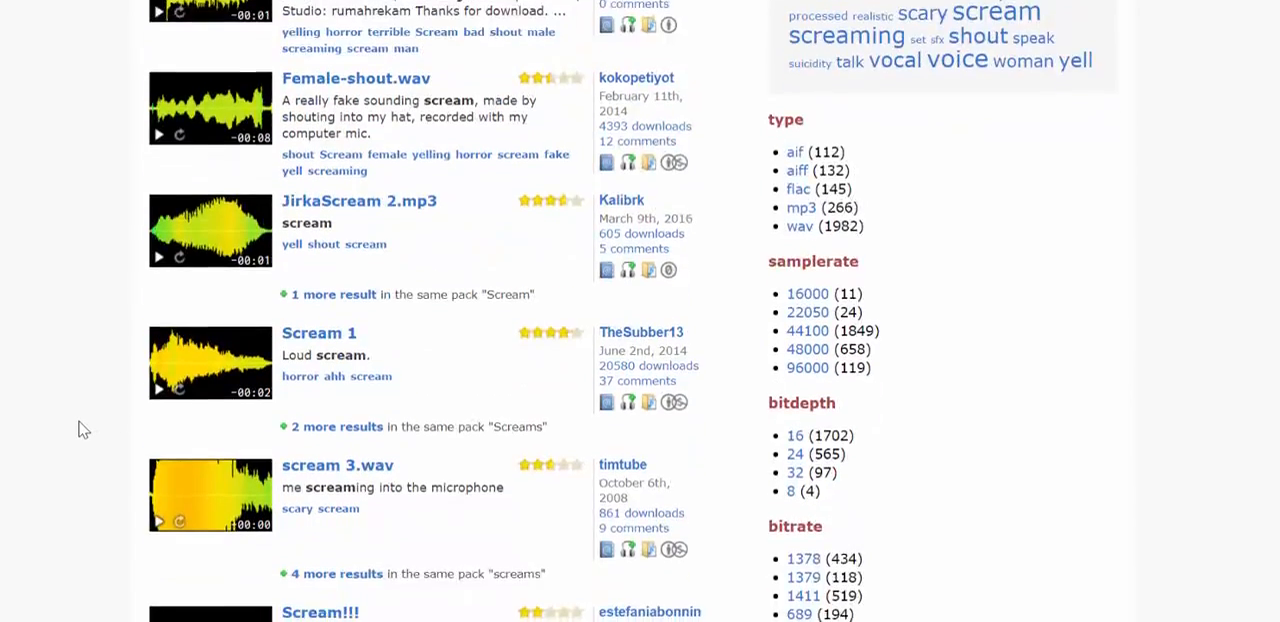
{"action": "scroll", "coordinate": [83, 430], "scroll_direction": "down", "scroll_amount": 2}
{"action": "scroll", "coordinate": [83, 430], "scroll_direction": "down", "scroll_amount": 1}
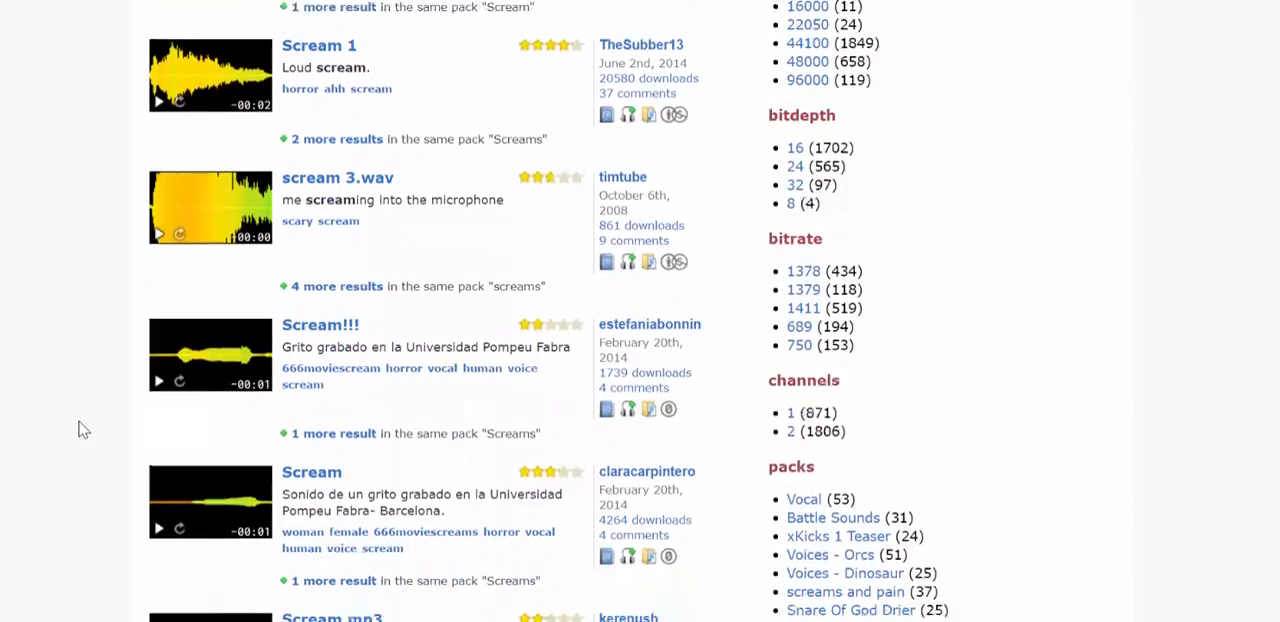
{"action": "scroll", "coordinate": [83, 430], "scroll_direction": "down", "scroll_amount": 2}
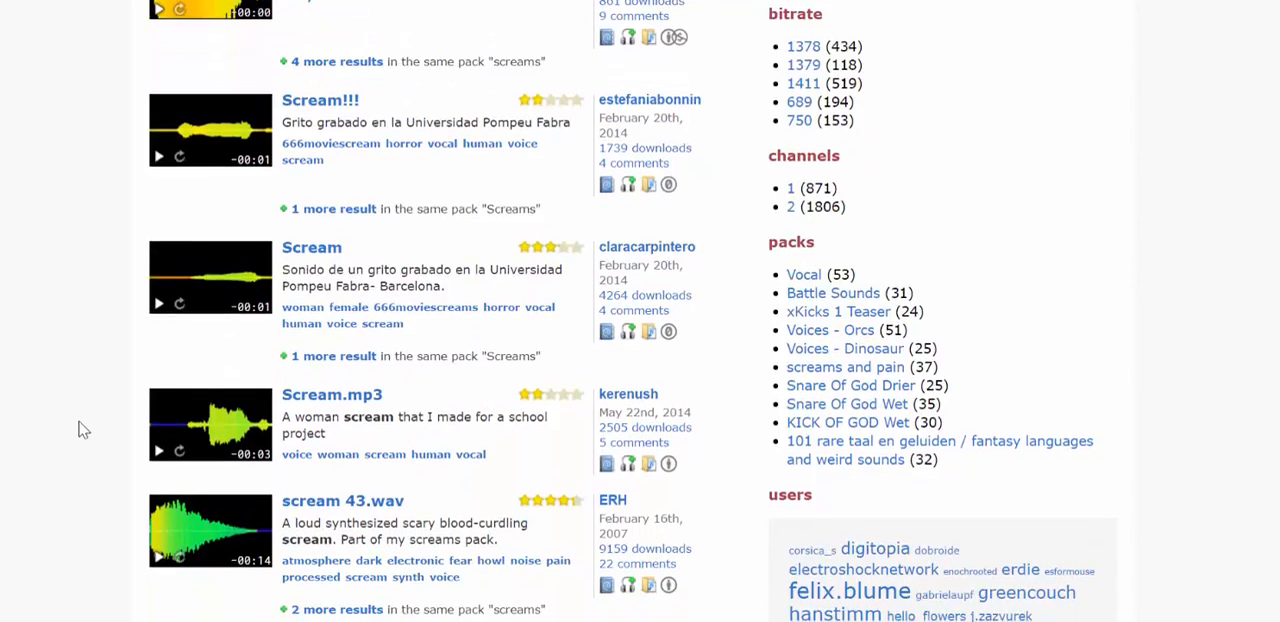
{"action": "scroll", "coordinate": [83, 430], "scroll_direction": "down", "scroll_amount": 2}
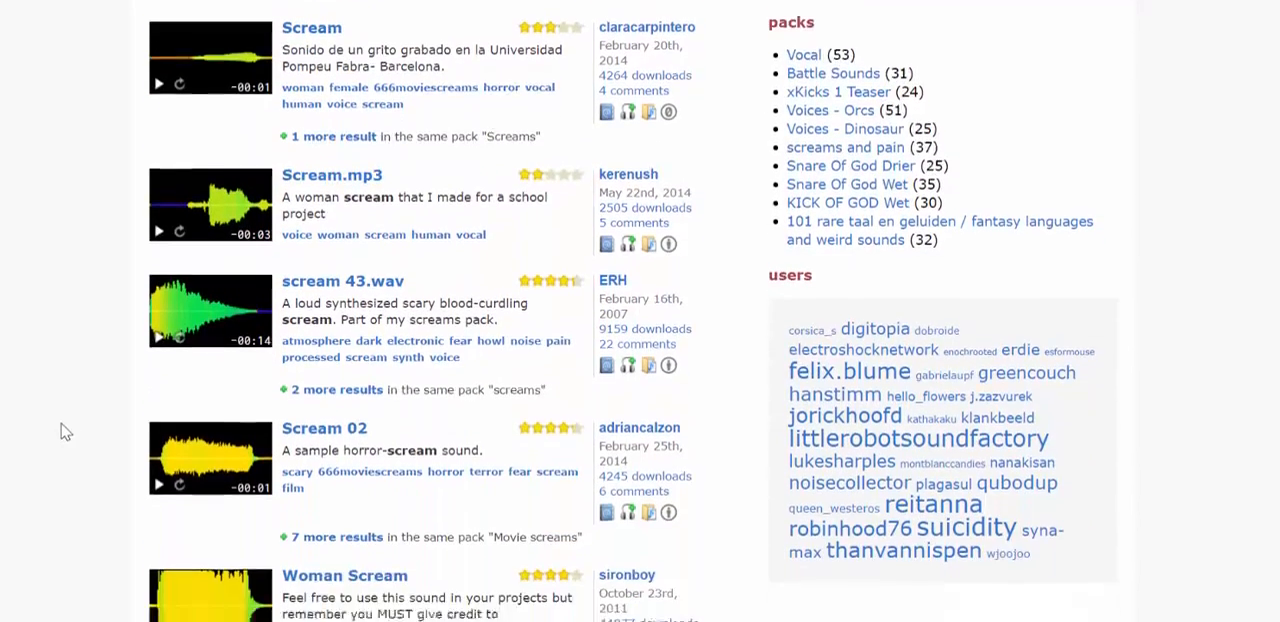
{"action": "scroll", "coordinate": [55, 436], "scroll_direction": "down", "scroll_amount": 1}
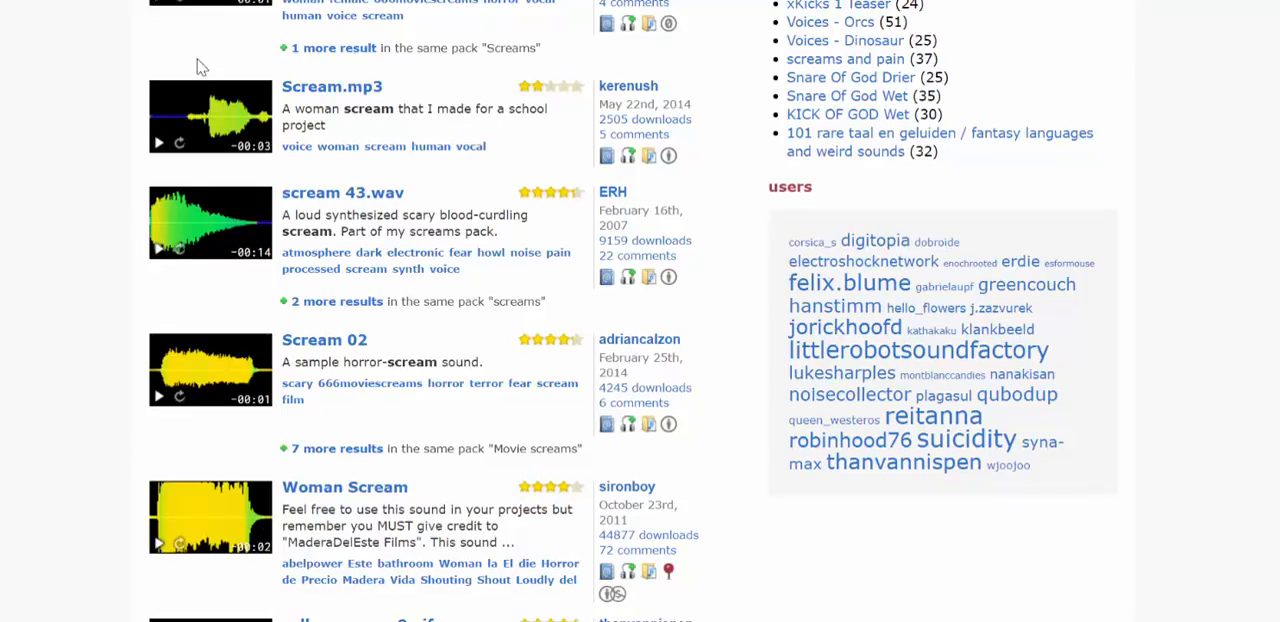
Step: Preview the Scream 02 sound in the results and look over the remaining entries below it
{"action": "left_click", "coordinate": [158, 400]}
{"action": "scroll", "coordinate": [80, 417], "scroll_direction": "down", "scroll_amount": 2}
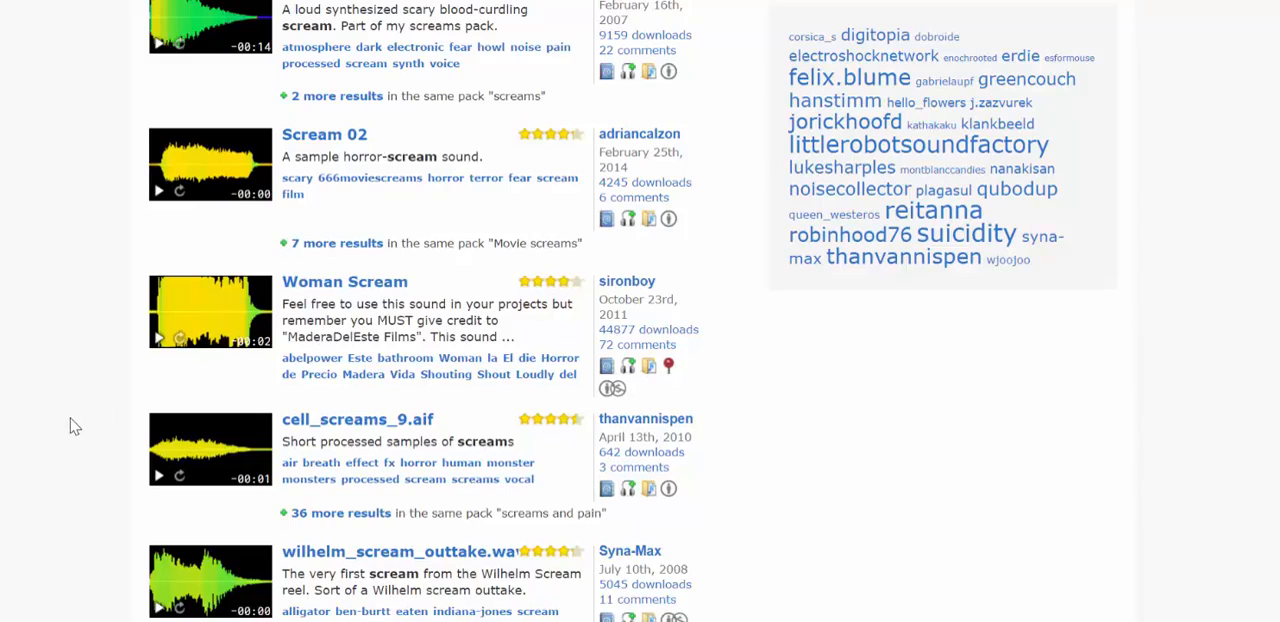
{"action": "scroll", "coordinate": [72, 425], "scroll_direction": "down", "scroll_amount": 1}
{"action": "scroll", "coordinate": [72, 425], "scroll_direction": "up", "scroll_amount": 2}
Step: Open the Scream 02 sound page and download the MP3 file
{"action": "left_click", "coordinate": [348, 247]}
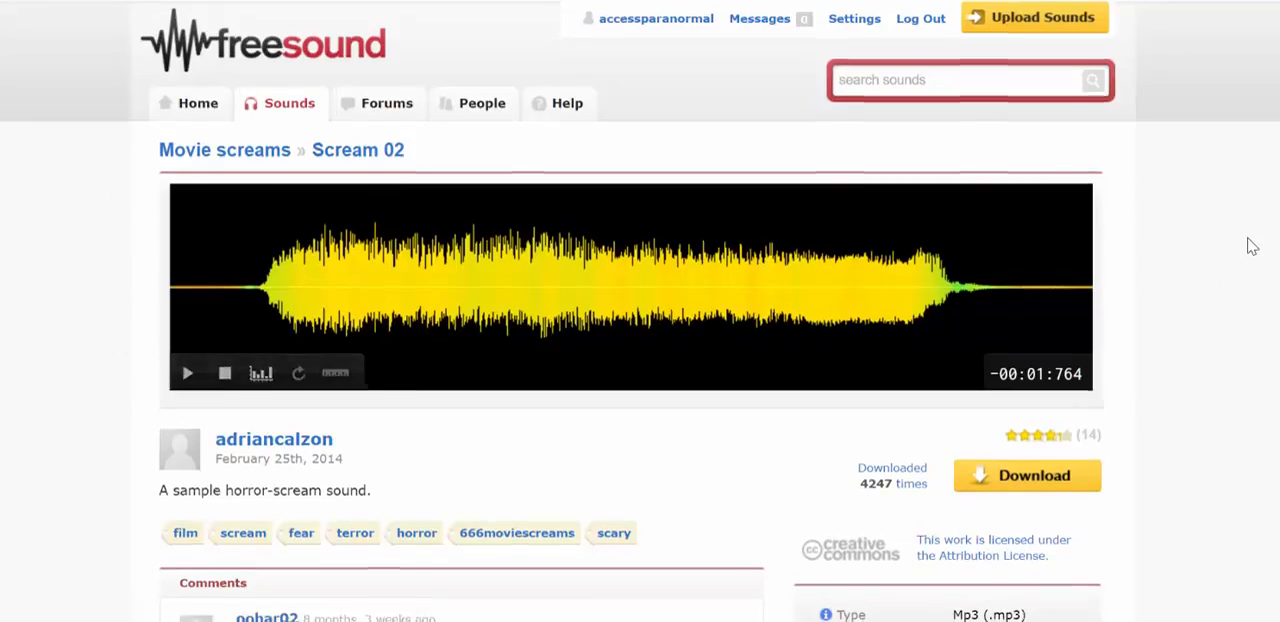
{"action": "scroll", "coordinate": [1246, 245], "scroll_direction": "down", "scroll_amount": 1}
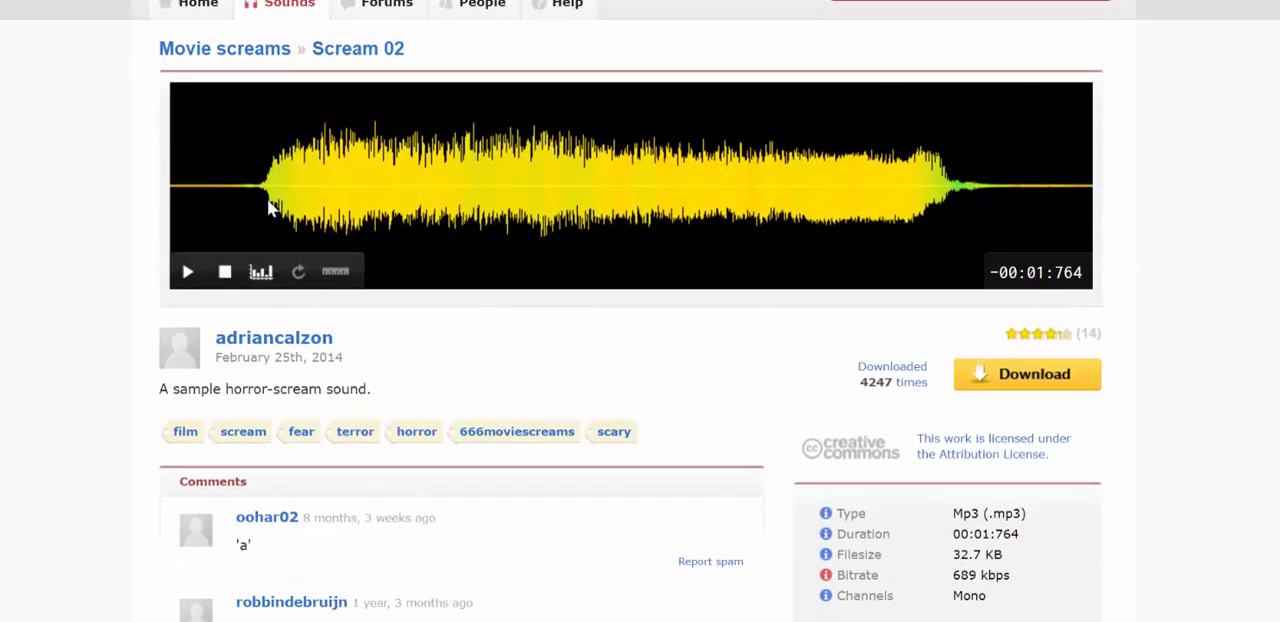
{"action": "left_click", "coordinate": [1015, 373]}
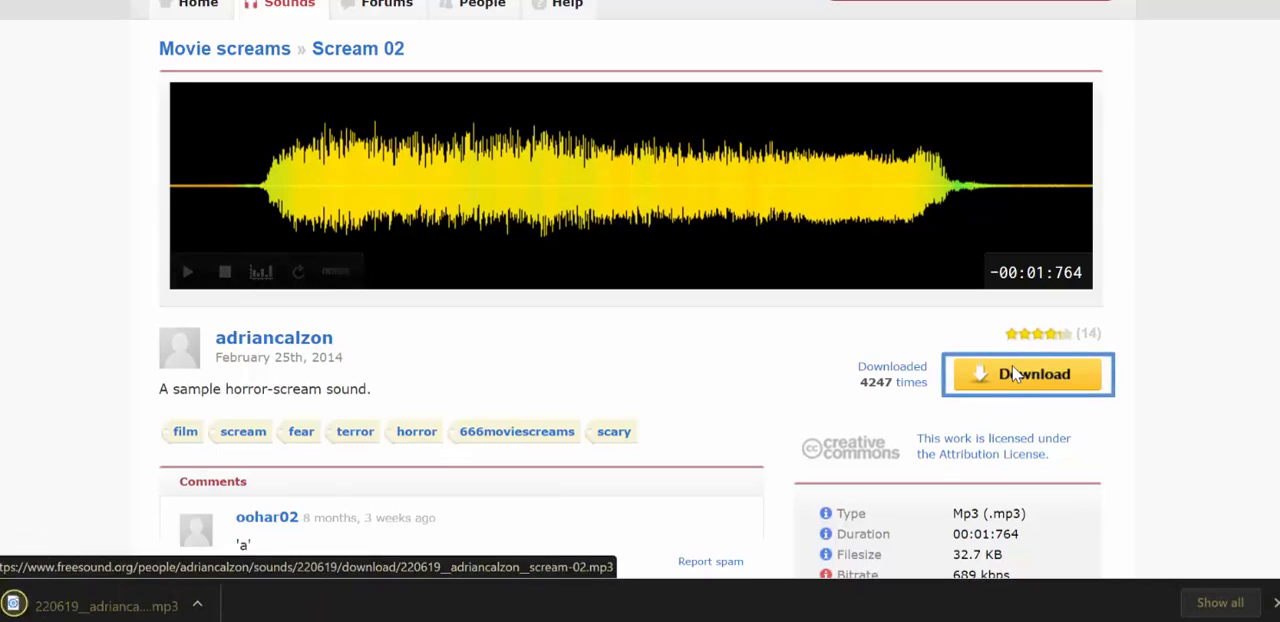
Step: Locate the downloaded scream MP3, import it into Audacity as a track and play it
{"action": "left_click", "coordinate": [197, 604]}
{"action": "left_click", "coordinate": [259, 548]}
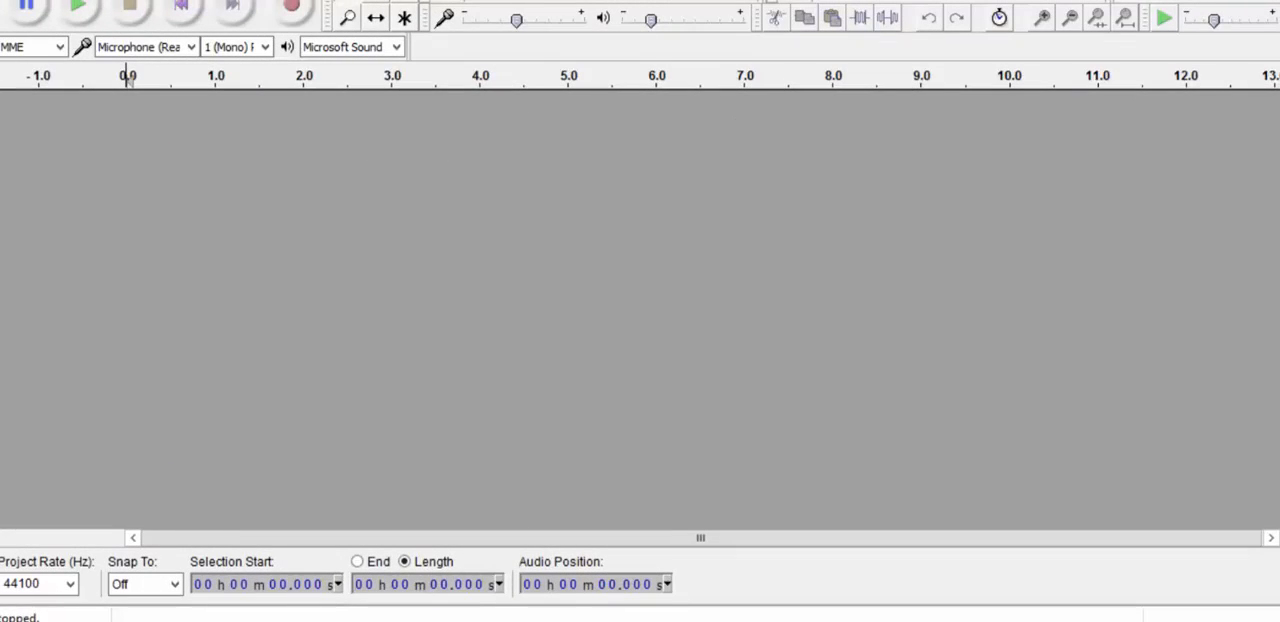
{"action": "left_click_drag", "start_coordinate": [399, 304], "coordinate": [566, 304]}
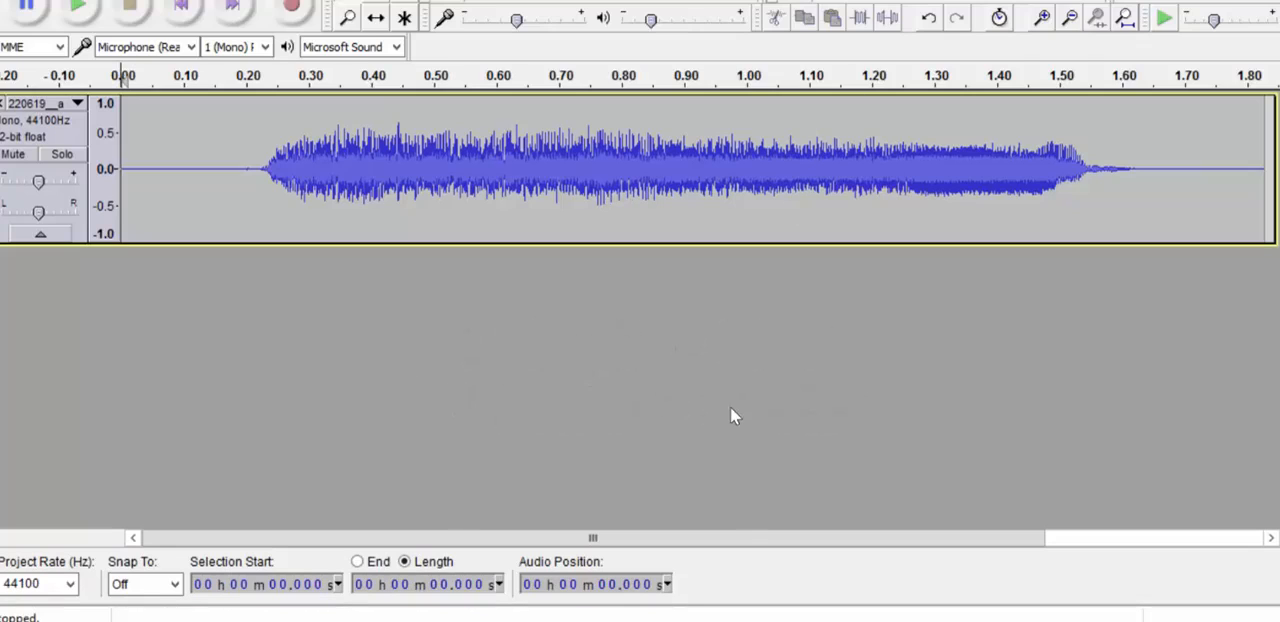
{"action": "left_click", "coordinate": [79, 8]}
Step: Switch back to the Freesound results in the browser and search for "Shower"
{"action": "key", "text": "alt+Tab"}
{"action": "scroll", "coordinate": [132, 370], "scroll_direction": "up", "scroll_amount": 1}
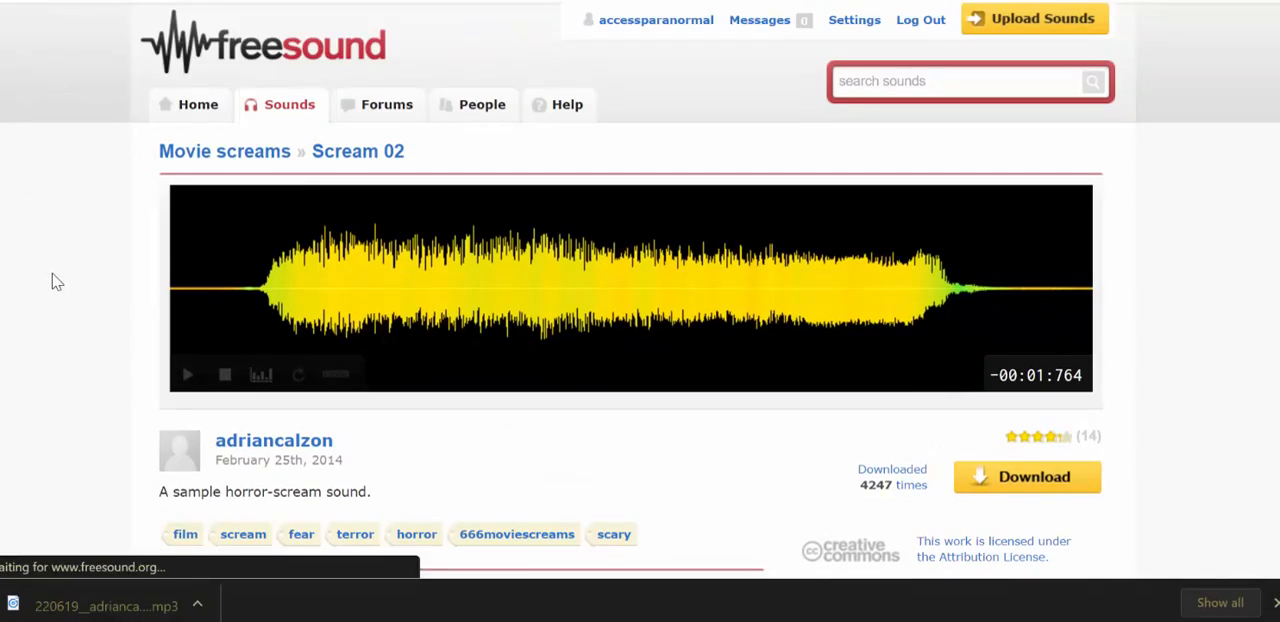
{"action": "scroll", "coordinate": [88, 335], "scroll_direction": "up", "scroll_amount": 10}
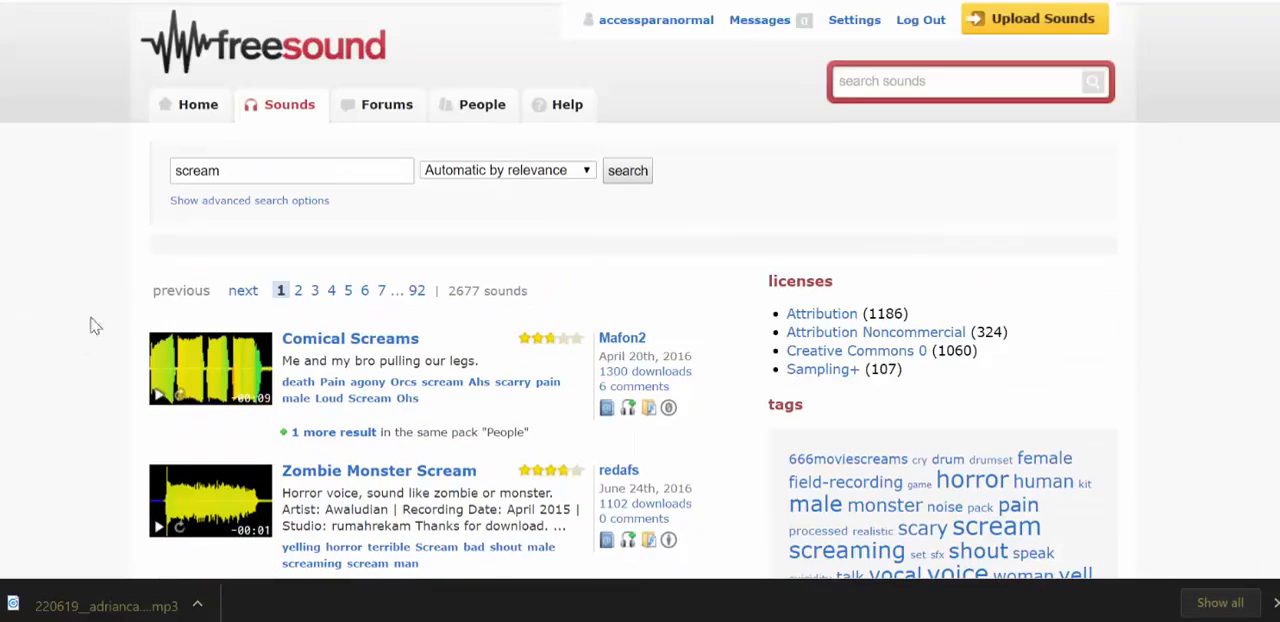
{"action": "double_click", "coordinate": [257, 174]}
{"action": "key", "text": "BackSpace"}
{"action": "type", "text": "shower"}
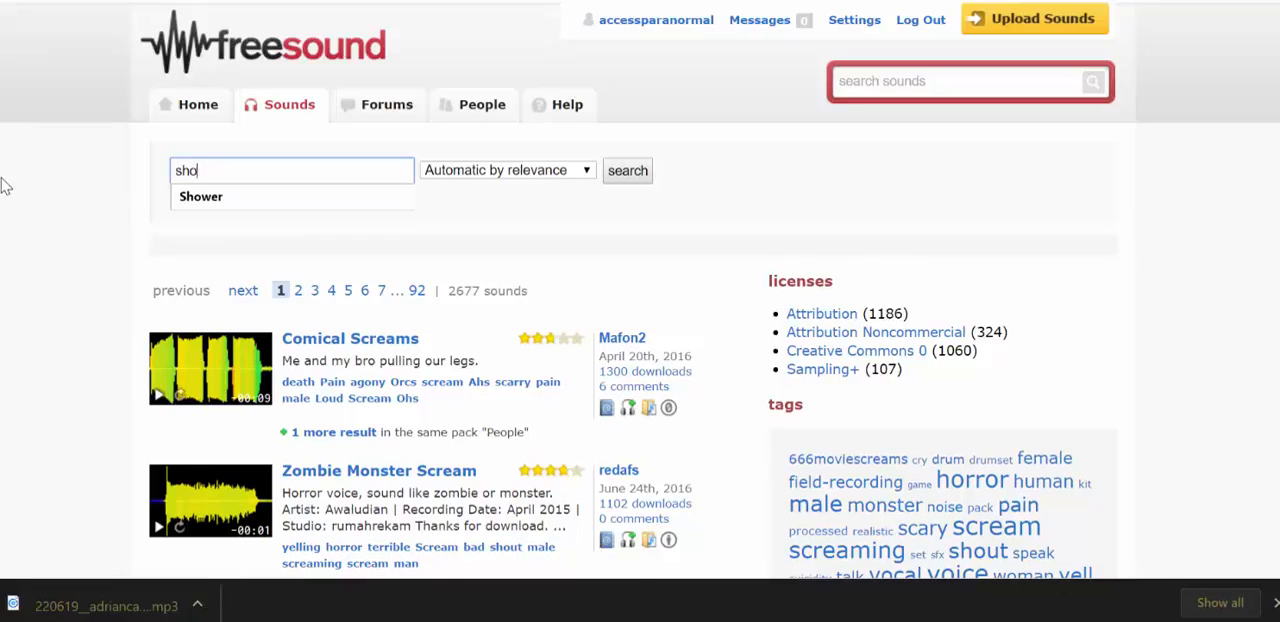
{"action": "left_click", "coordinate": [220, 197]}
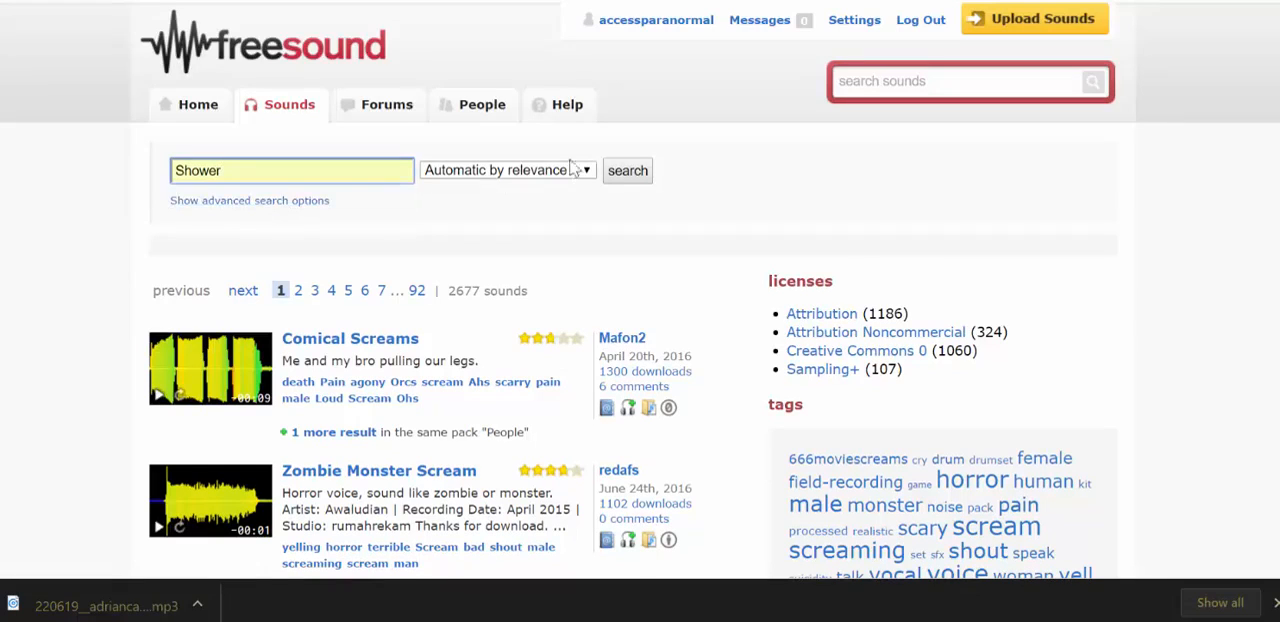
{"action": "left_click", "coordinate": [638, 172]}
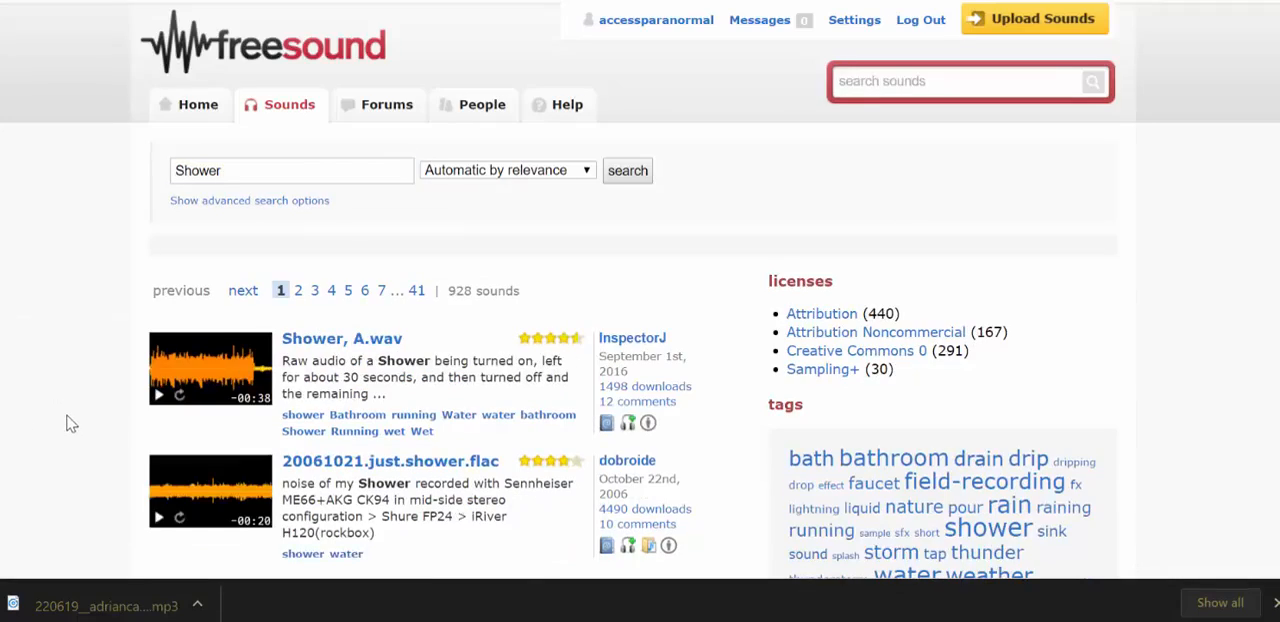
Step: Preview shower.mp3 in the shower results, stop playback and open its sound page
{"action": "scroll", "coordinate": [69, 422], "scroll_direction": "down", "scroll_amount": 1}
{"action": "scroll", "coordinate": [100, 404], "scroll_direction": "down", "scroll_amount": 2}
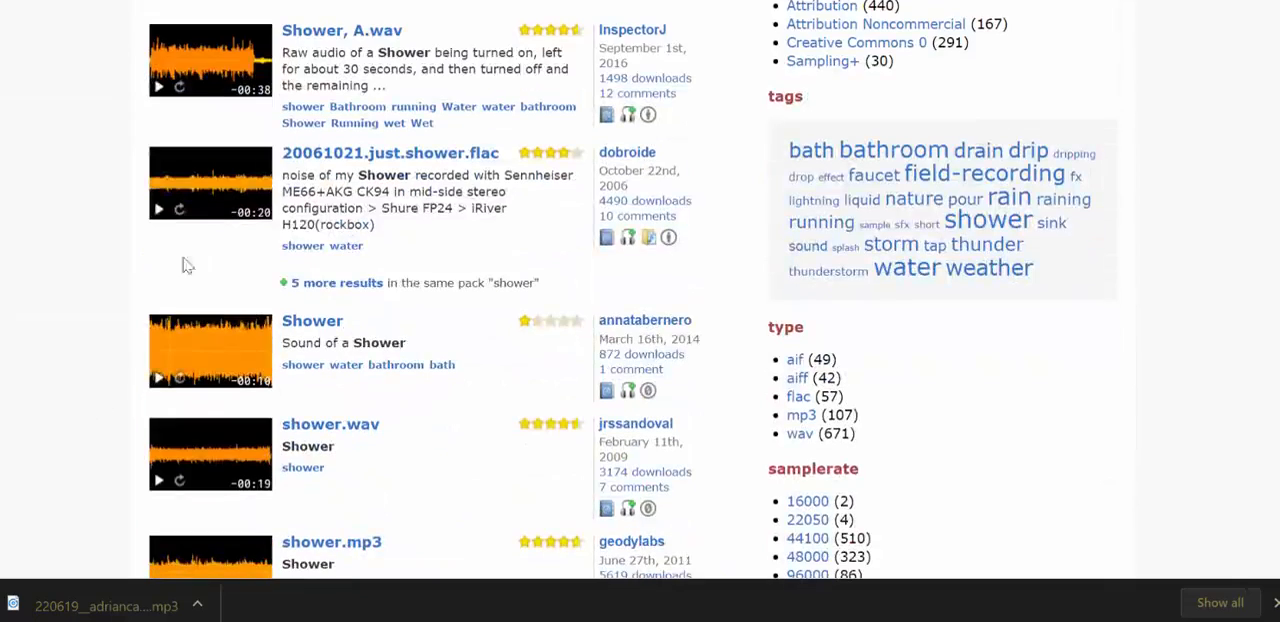
{"action": "scroll", "coordinate": [51, 363], "scroll_direction": "down", "scroll_amount": 1}
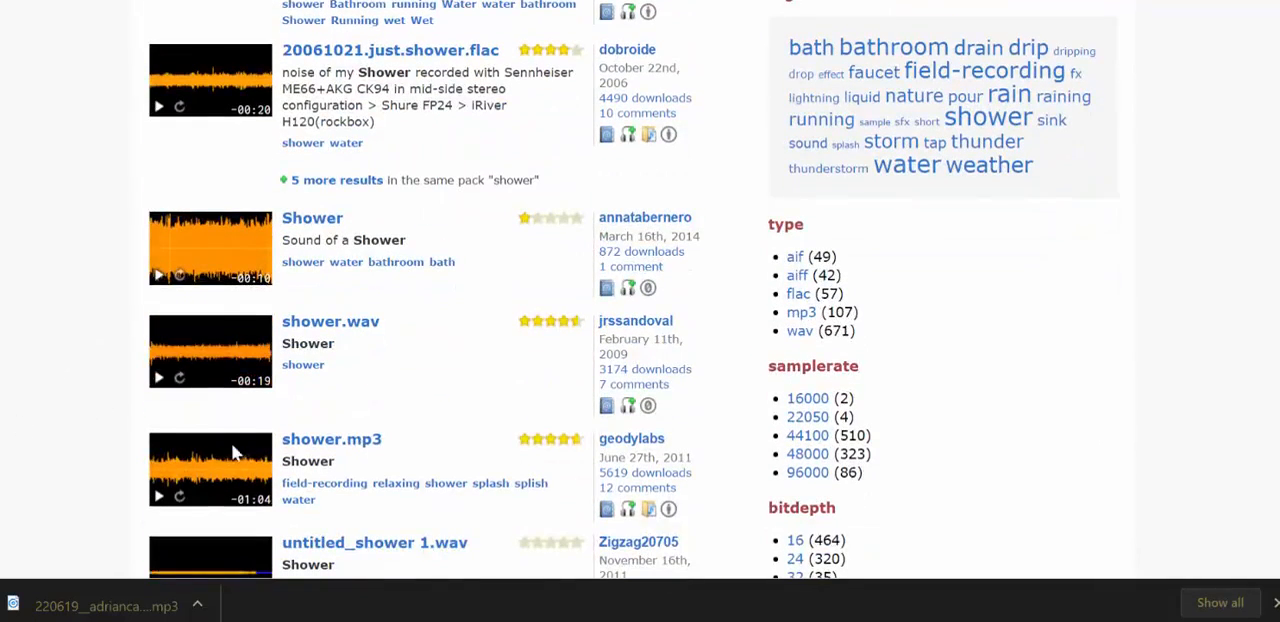
{"action": "left_click", "coordinate": [159, 496]}
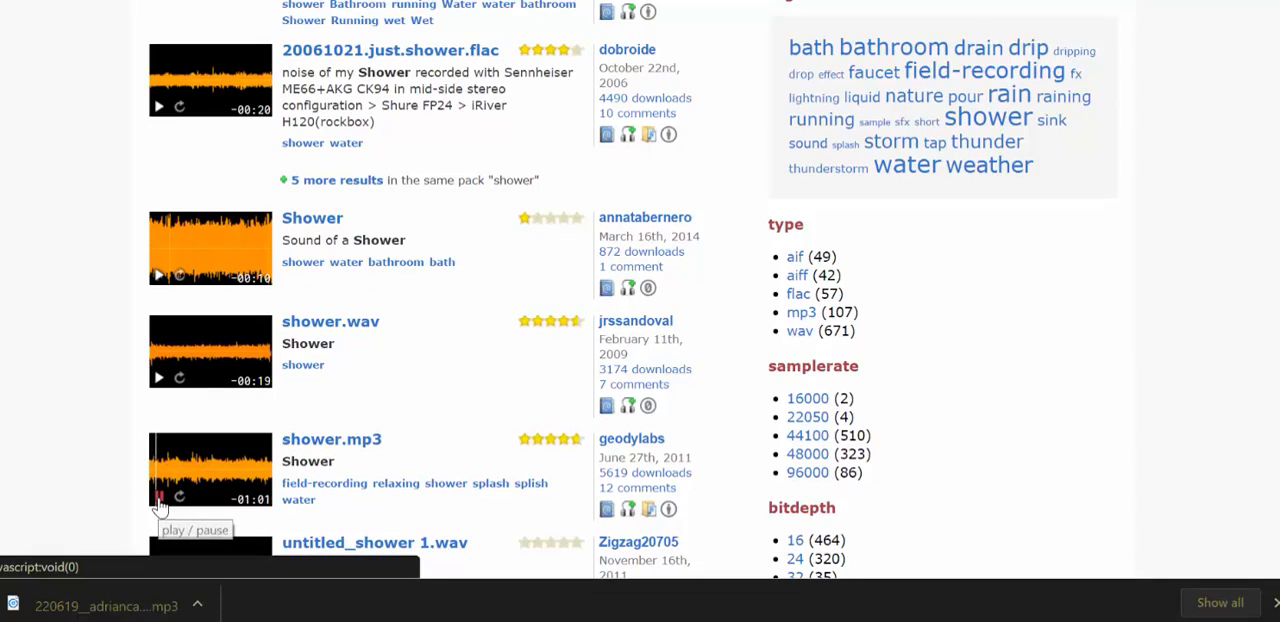
{"action": "left_click", "coordinate": [159, 501]}
{"action": "left_click", "coordinate": [334, 445]}
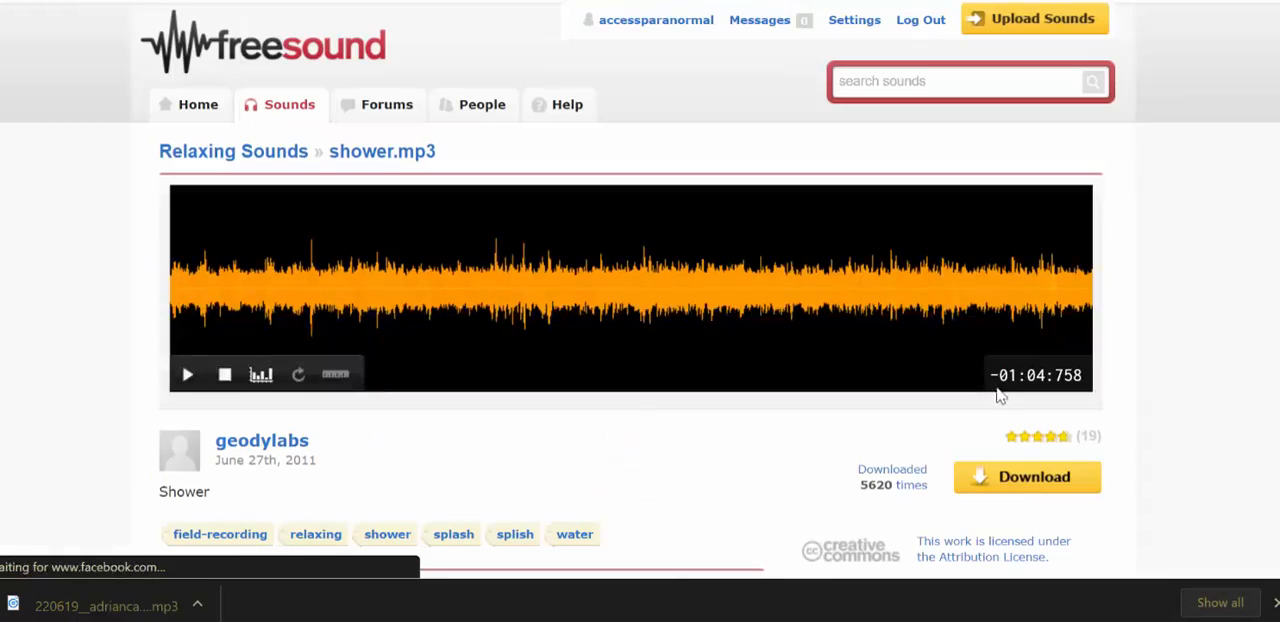
Step: Download the shower.mp3 file, locate it and import it into Audacity as a track below the scream
{"action": "left_click", "coordinate": [1017, 498]}
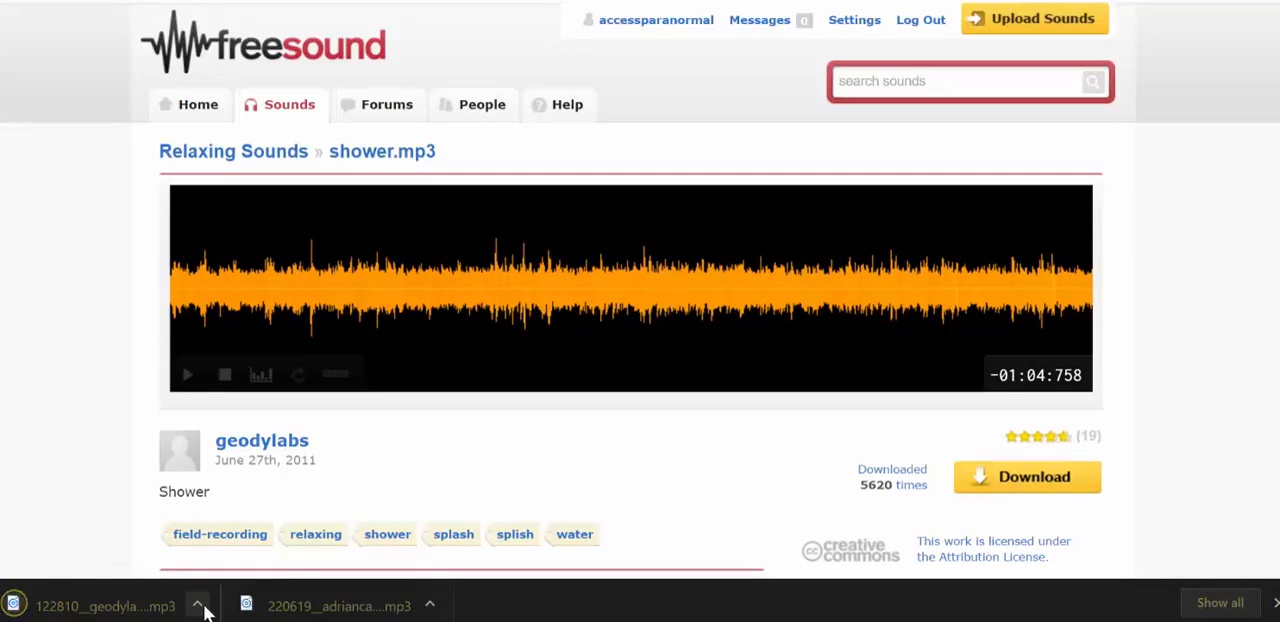
{"action": "left_click", "coordinate": [198, 605]}
{"action": "left_click", "coordinate": [266, 538]}
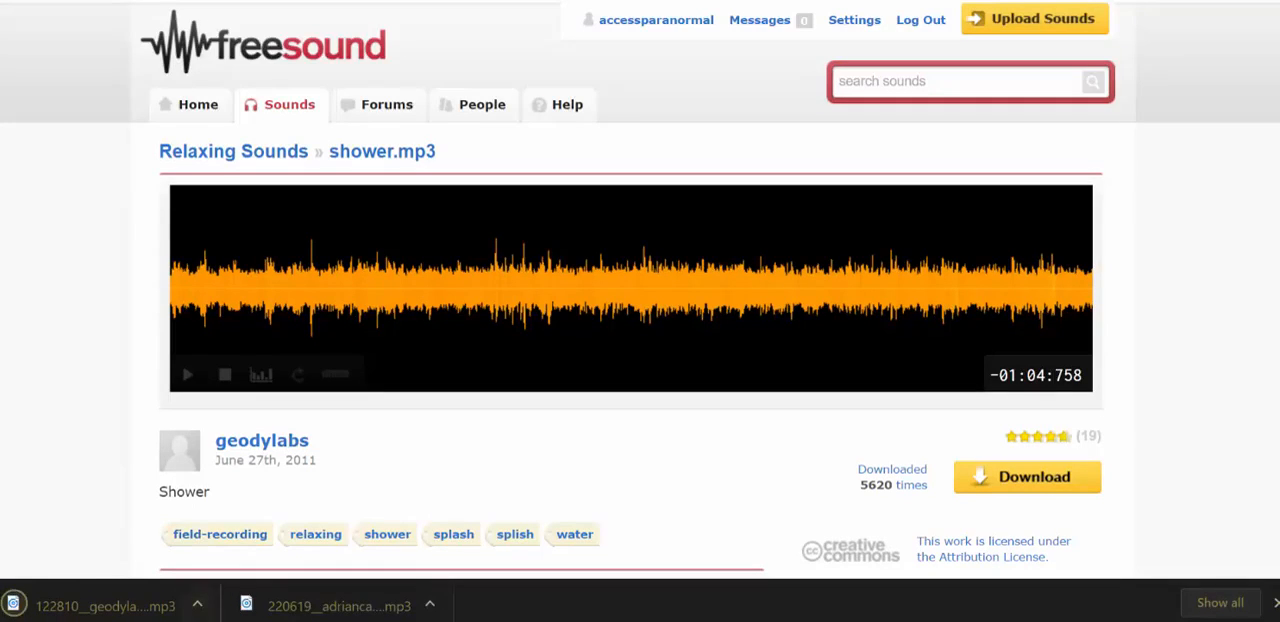
{"action": "left_click", "coordinate": [330, 605]}
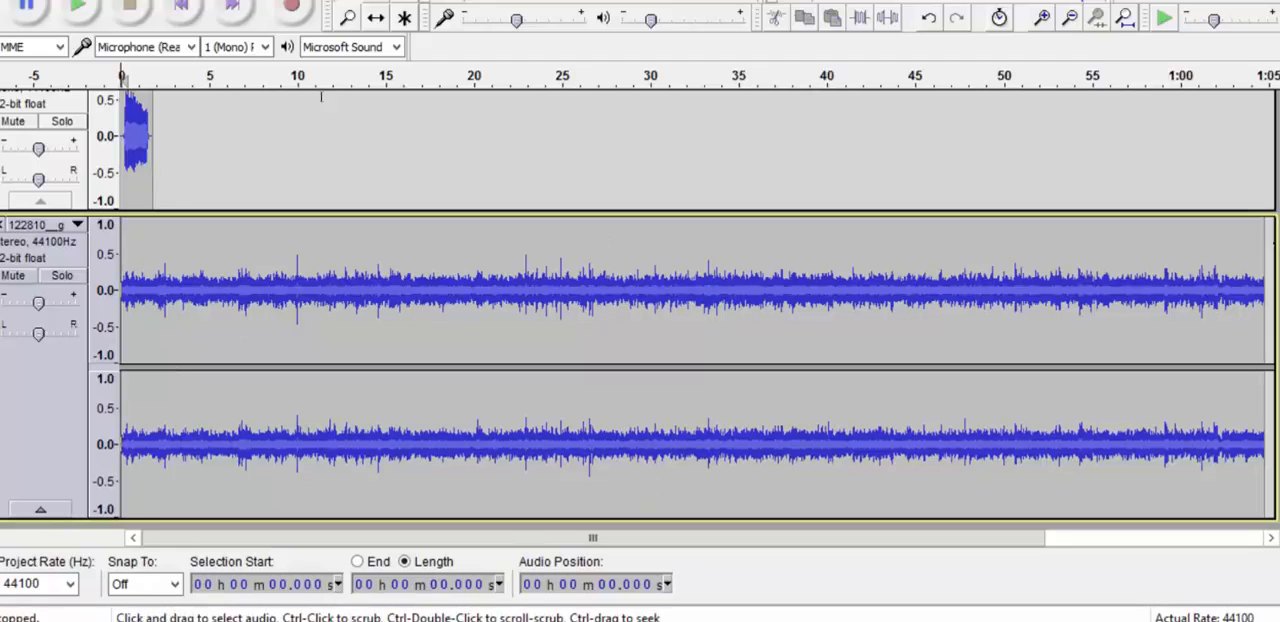
Step: Select the whole scream clip at the start of the upper track and cut it
{"action": "scroll", "coordinate": [473, 268], "scroll_direction": "up", "scroll_amount": 2}
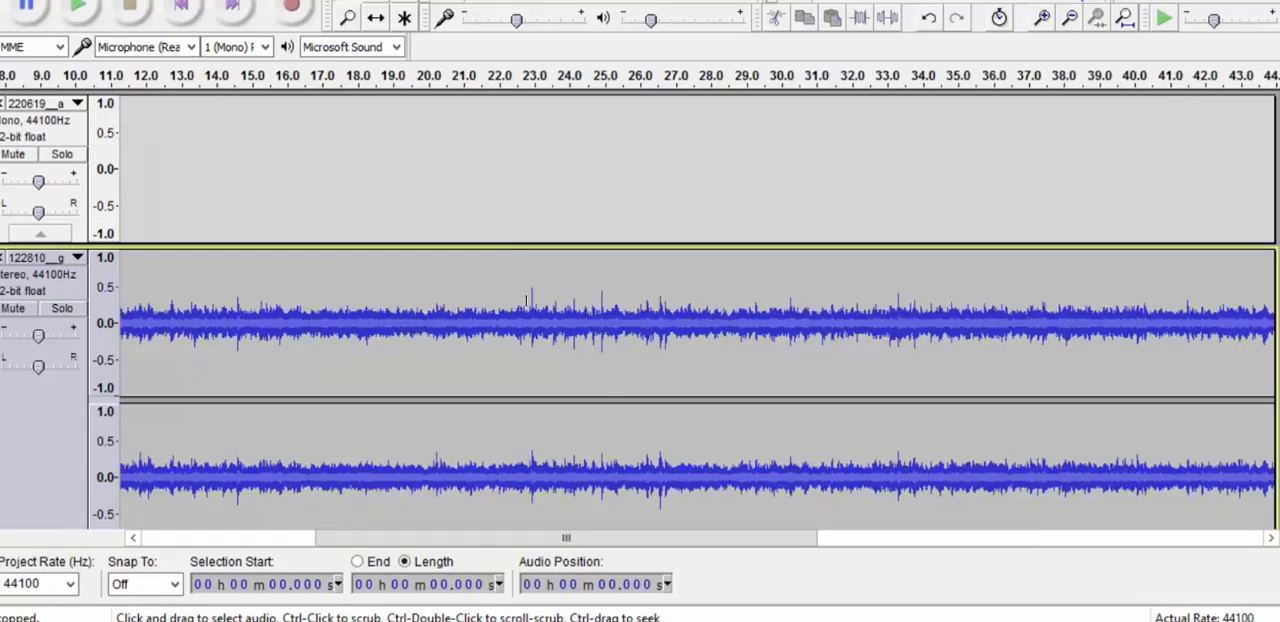
{"action": "left_click_drag", "start_coordinate": [385, 542], "coordinate": [162, 584]}
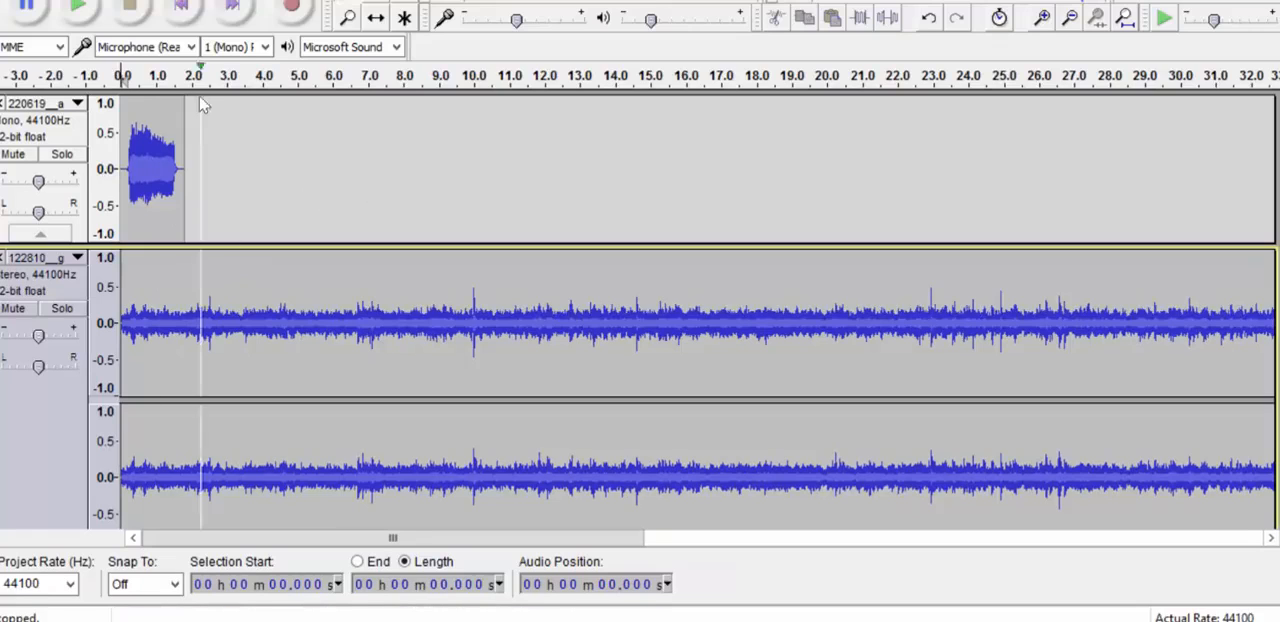
{"action": "left_click_drag", "start_coordinate": [186, 167], "coordinate": [119, 170]}
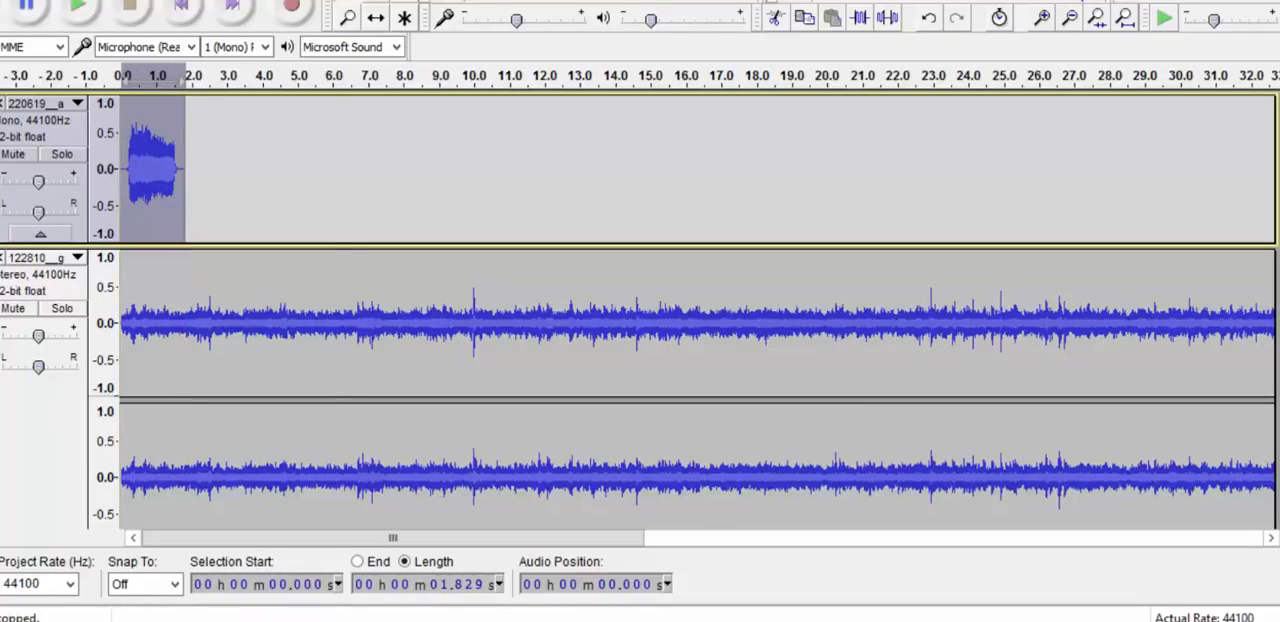
{"action": "left_click", "coordinate": [12, 1]}
{"action": "mouse_move", "coordinate": [58, 1]}
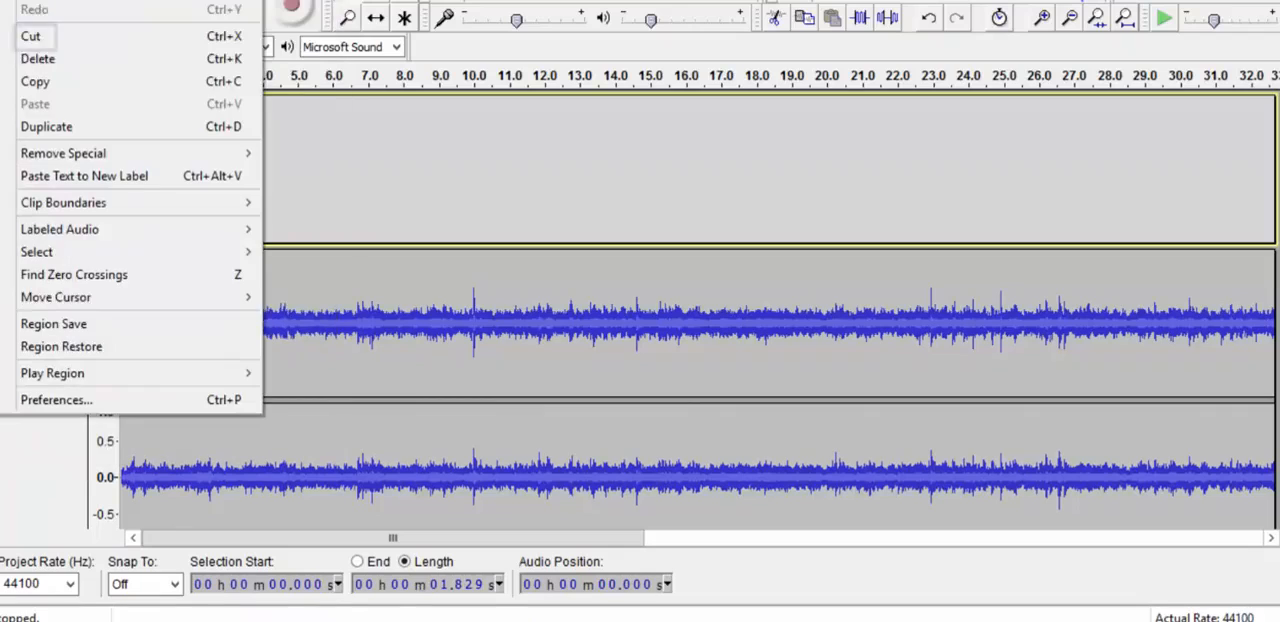
{"action": "left_click", "coordinate": [31, 36]}
Step: Paste the cut scream clip into the upper track at about 21.2 seconds
{"action": "left_click", "coordinate": [487, 167]}
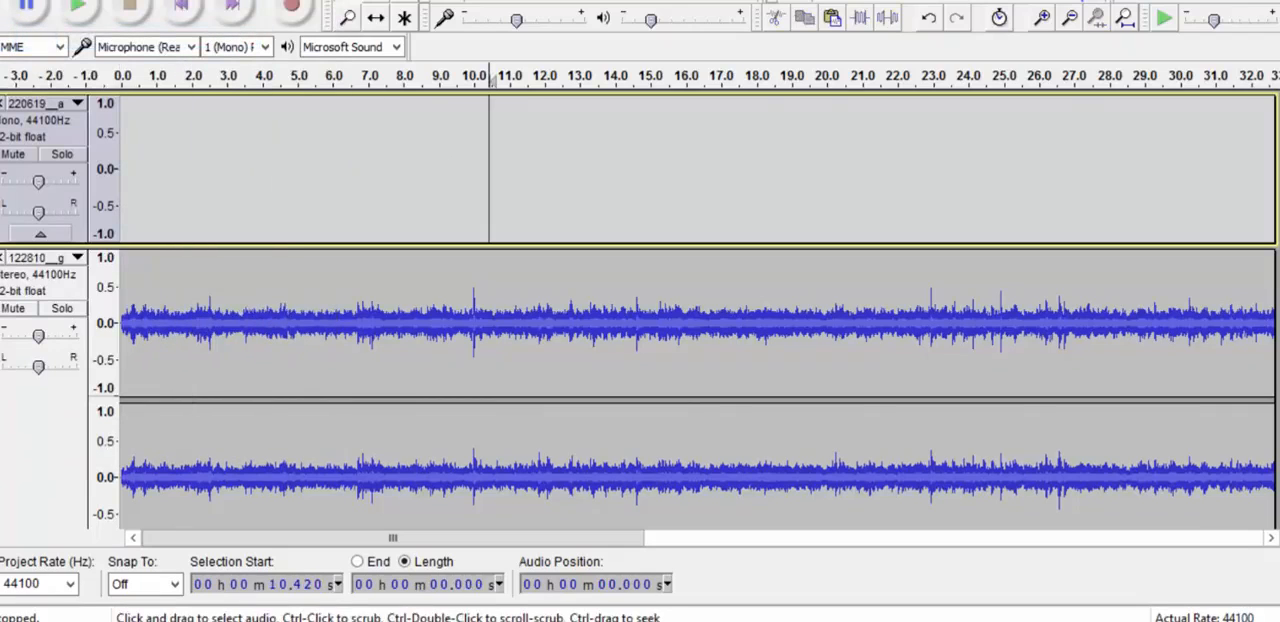
{"action": "left_click", "coordinate": [688, 170]}
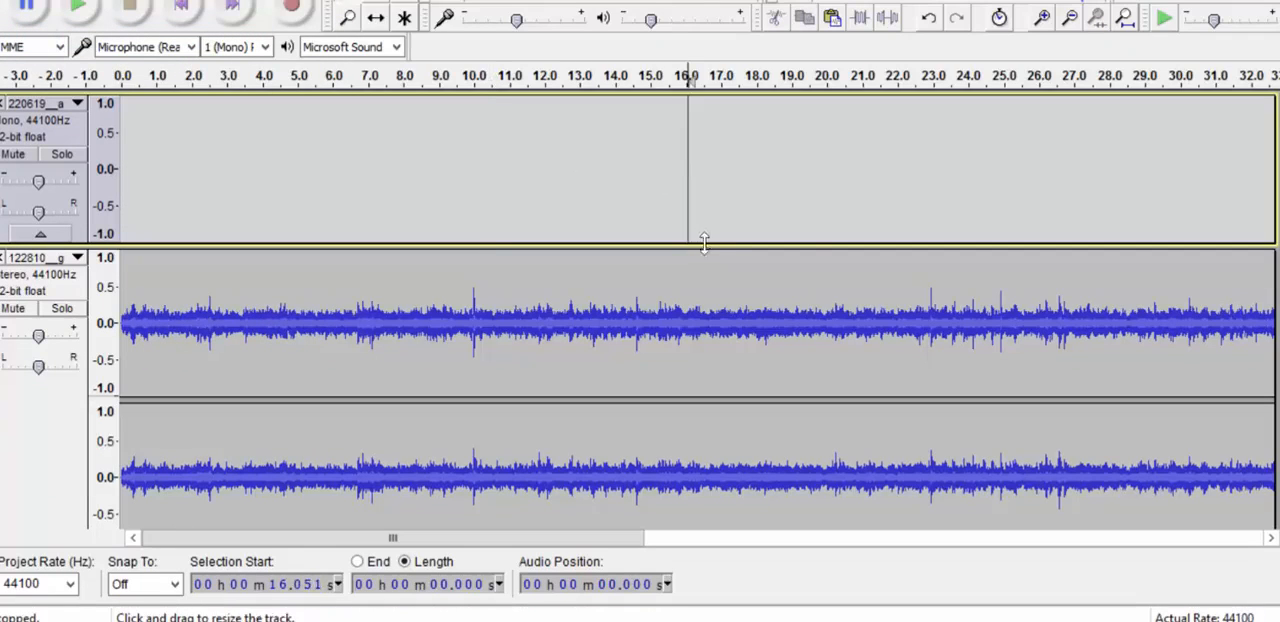
{"action": "left_click_drag", "start_coordinate": [586, 540], "coordinate": [657, 530]}
{"action": "left_click", "coordinate": [690, 170]}
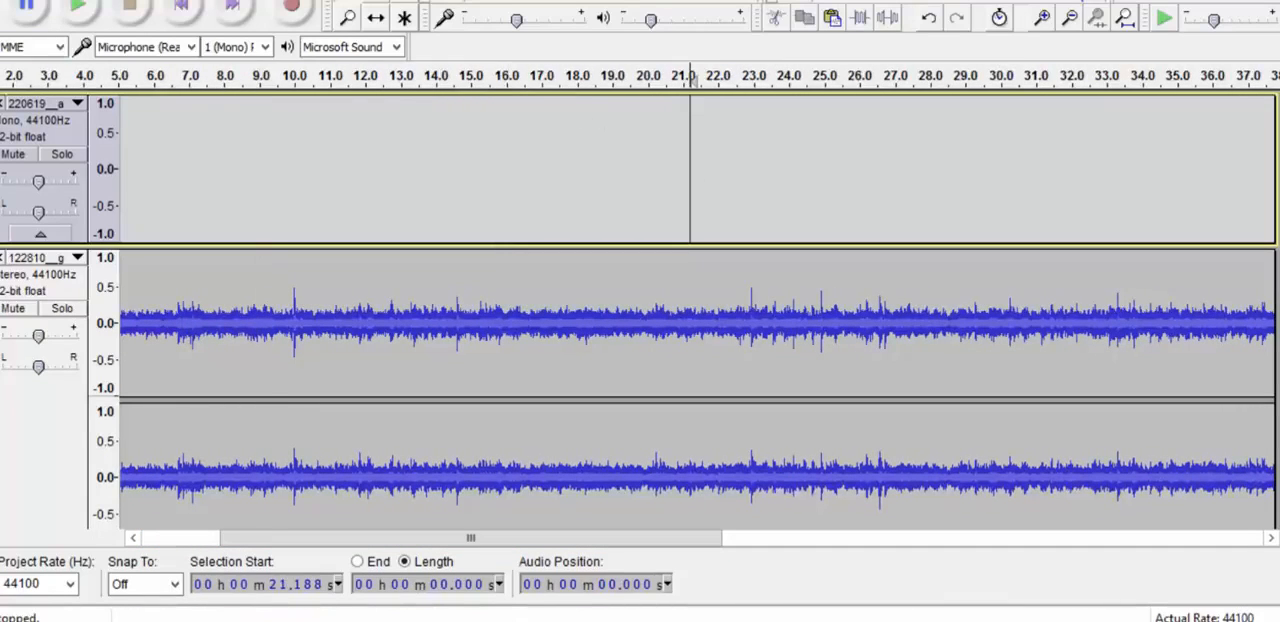
{"action": "left_click", "coordinate": [38, 2]}
{"action": "left_click", "coordinate": [45, 106]}
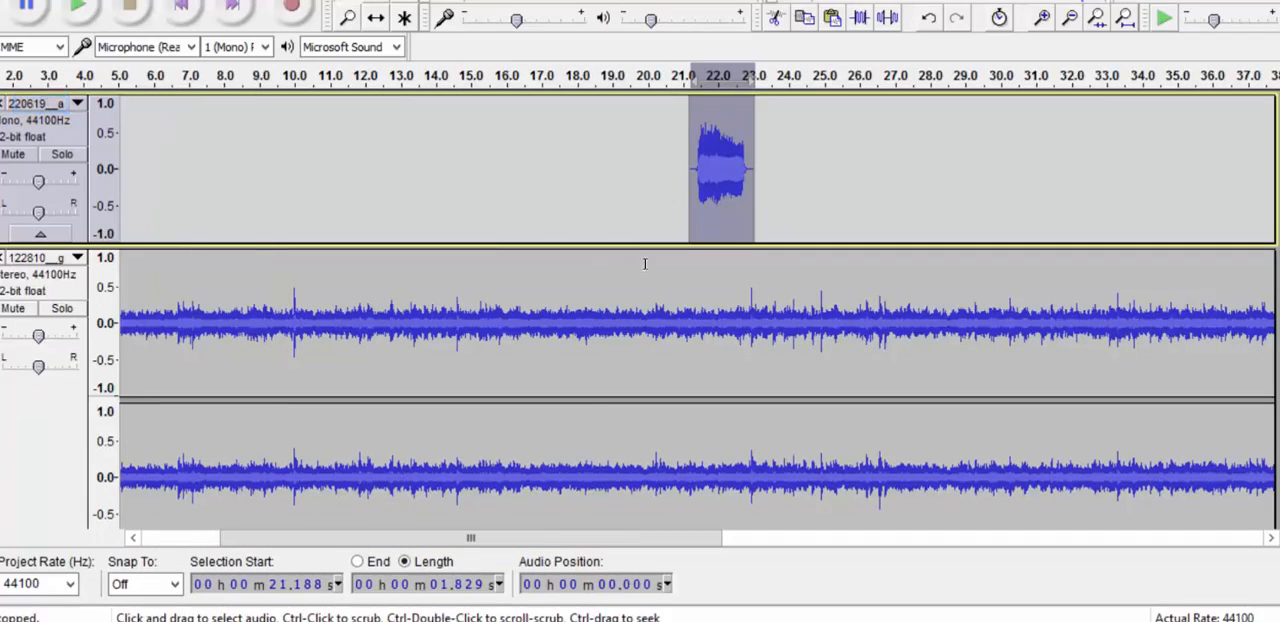
Step: Play both tracks from about 19.6 seconds to hear the scream over the shower, and stop playback
{"action": "left_click", "coordinate": [632, 225]}
{"action": "left_click", "coordinate": [78, 6]}
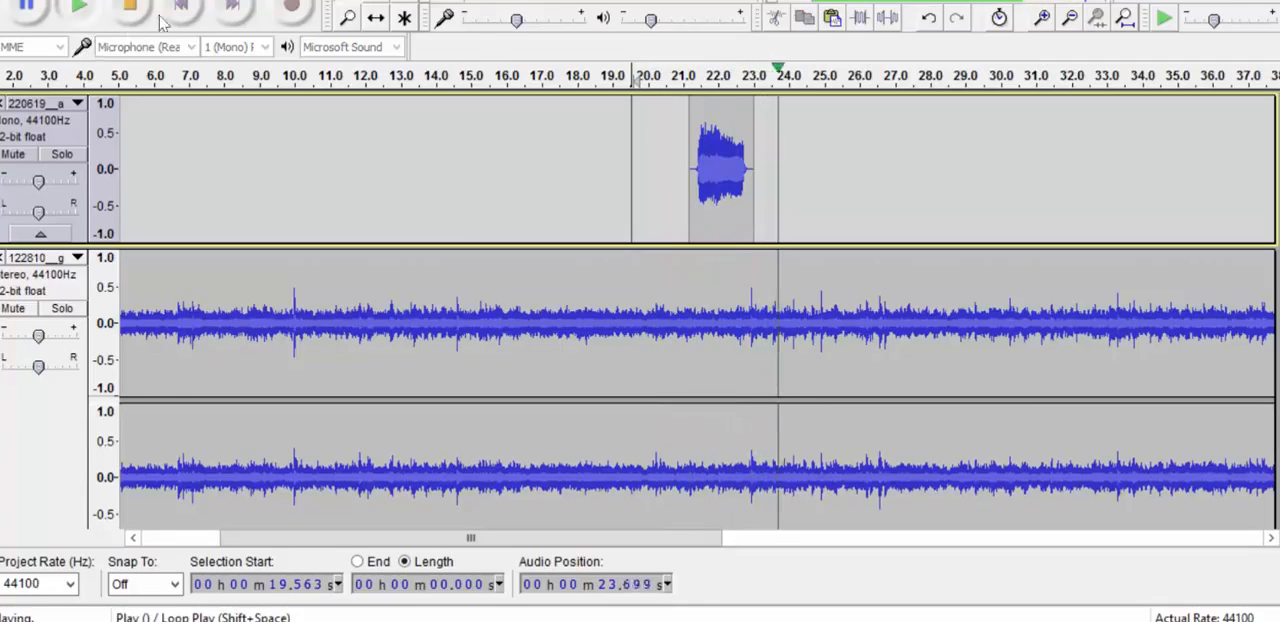
{"action": "left_click", "coordinate": [130, 5]}
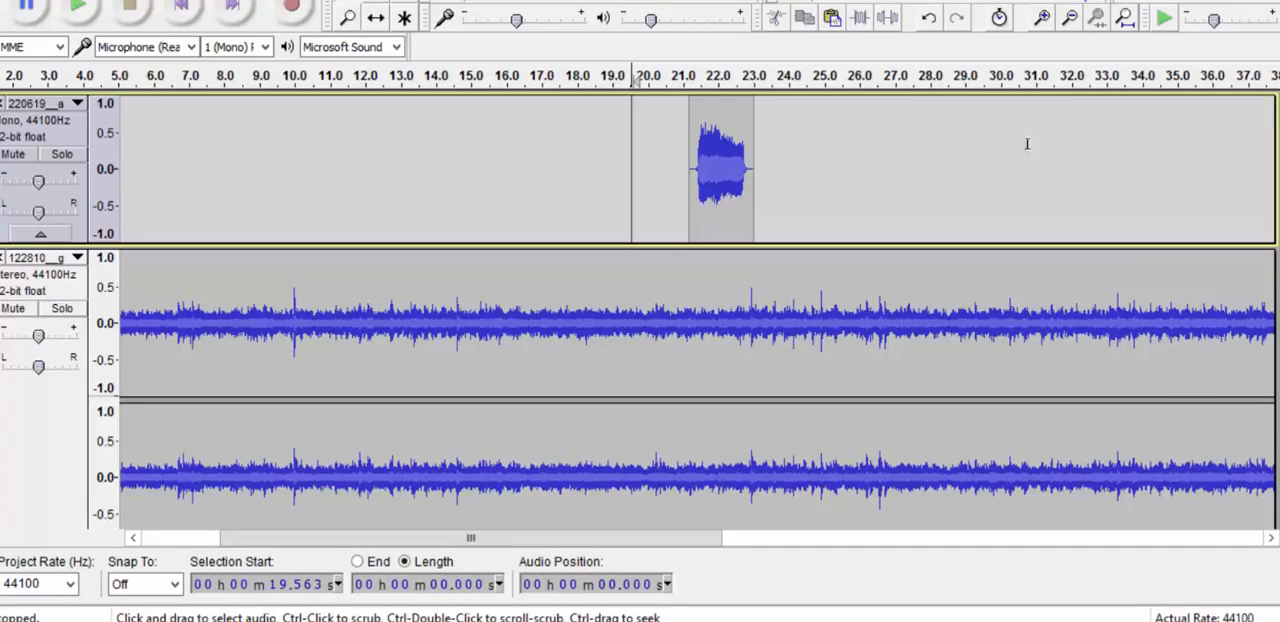
{"action": "scroll", "coordinate": [606, 250], "scroll_direction": "down", "scroll_amount": 2}
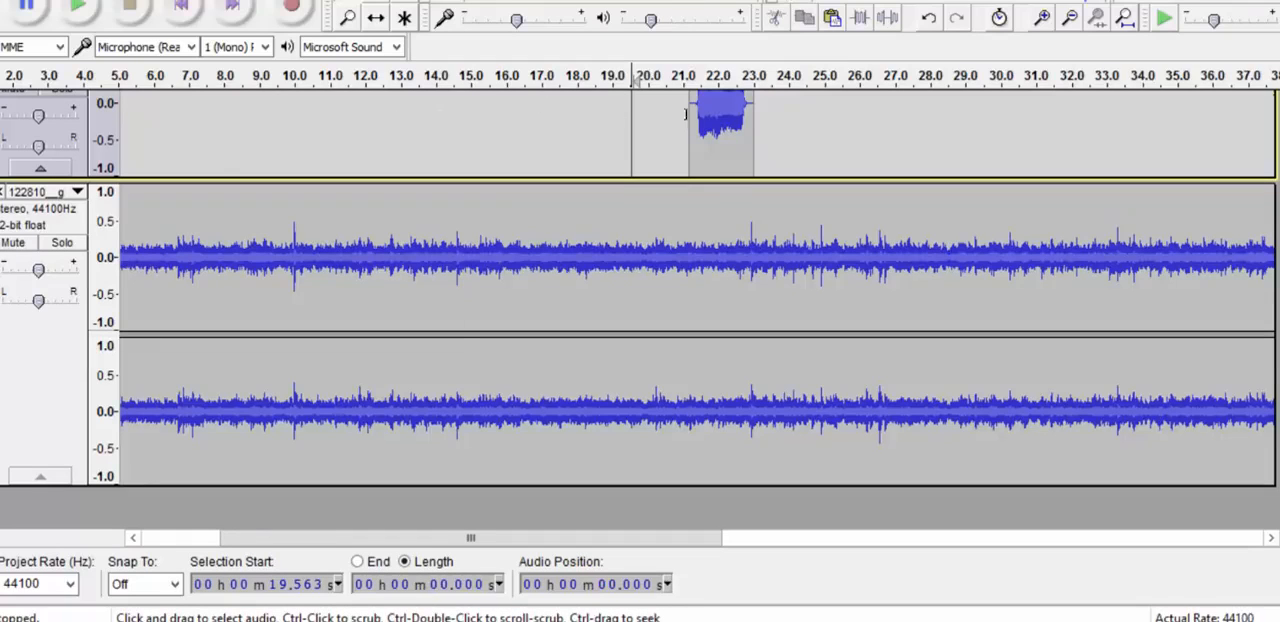
{"action": "scroll", "coordinate": [770, 155], "scroll_direction": "up", "scroll_amount": 2}
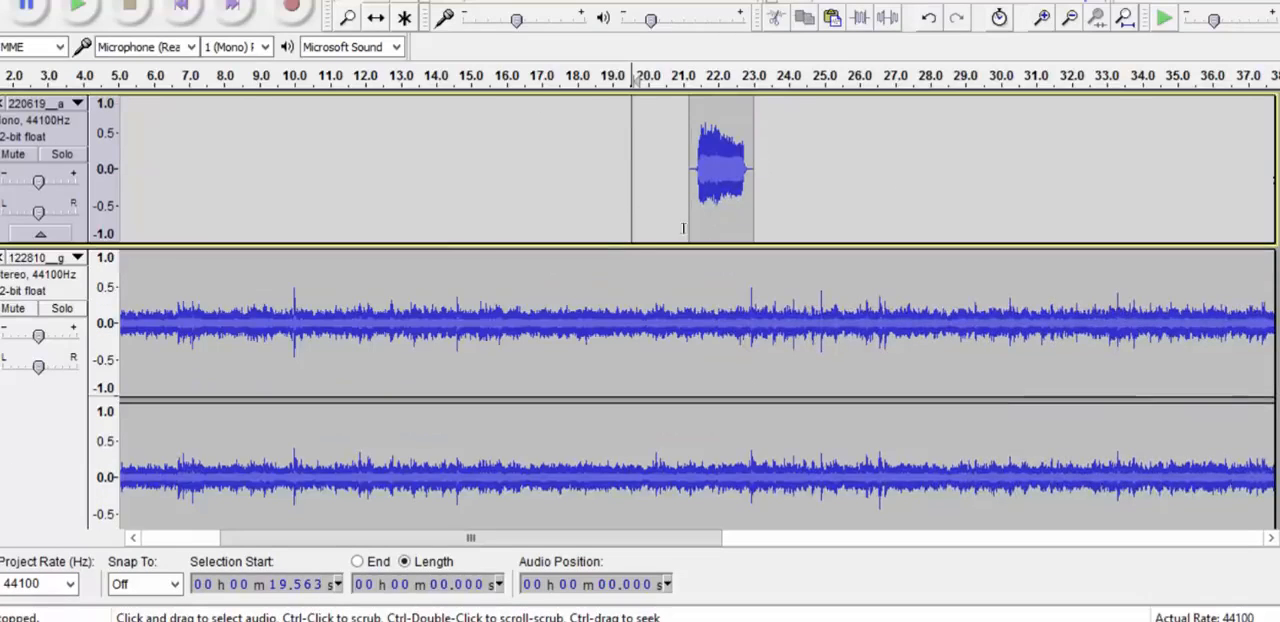
{"action": "scroll", "coordinate": [558, 505], "scroll_direction": "down", "scroll_amount": 2}
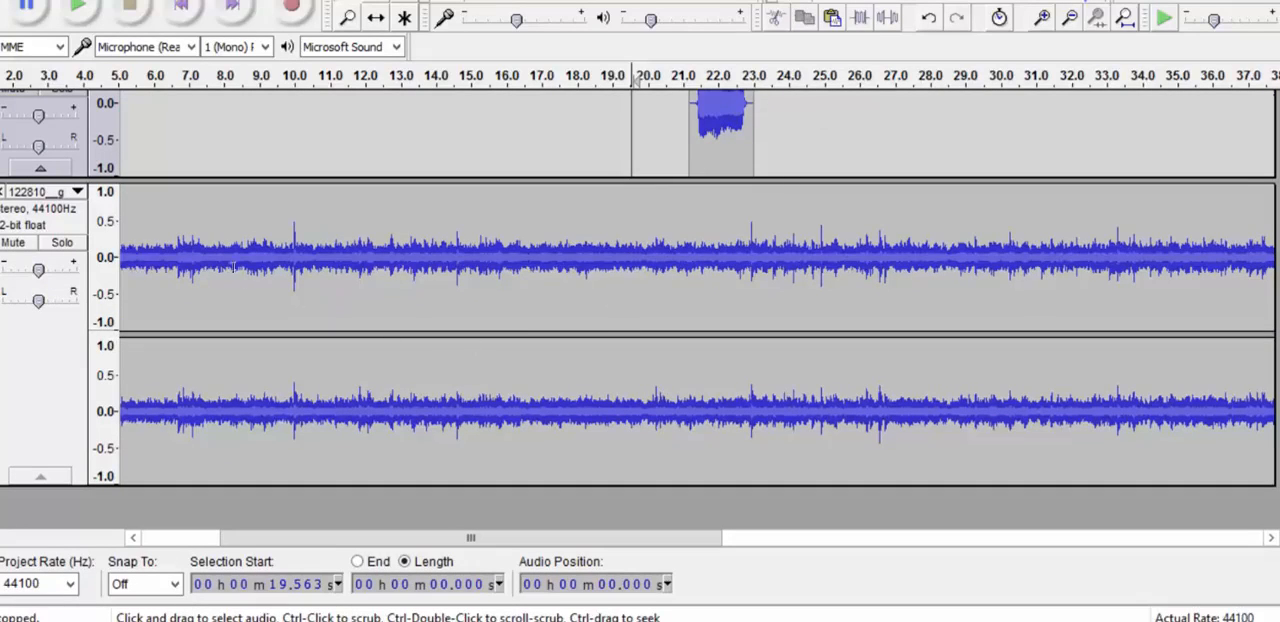
Step: Examine the audio export dialog with MP3 Files as the save type, and close it without exporting
{"action": "key", "text": "alt+f"}
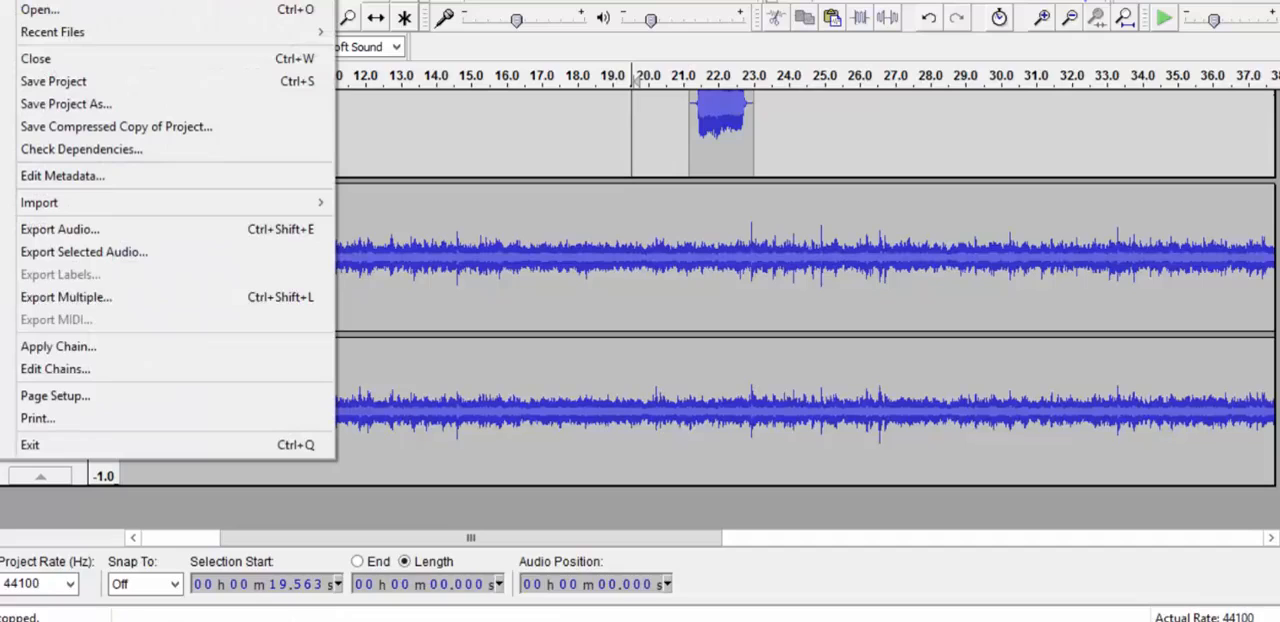
{"action": "left_click", "coordinate": [60, 229]}
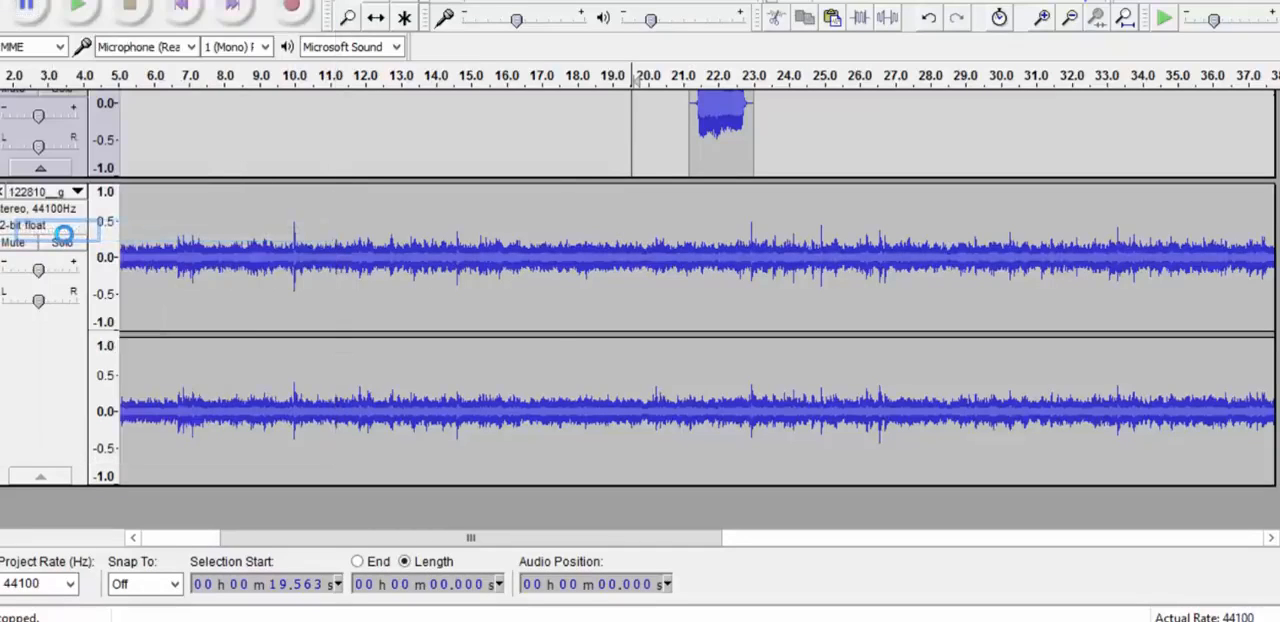
{"action": "left_click", "coordinate": [385, 352]}
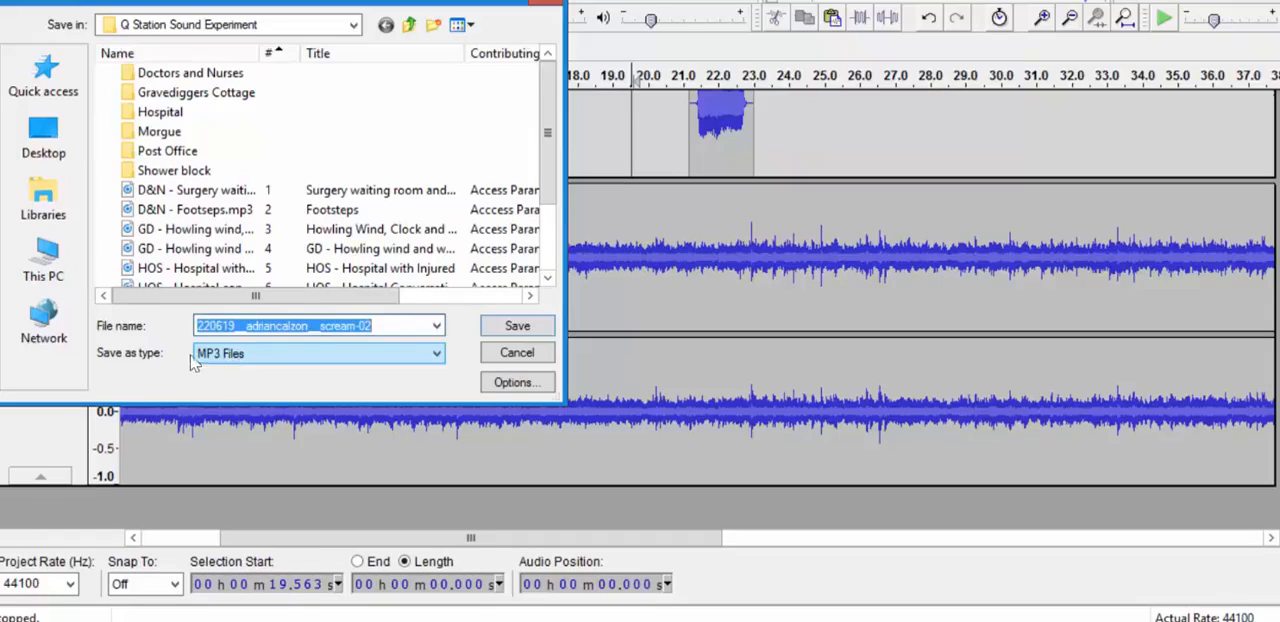
{"action": "left_click", "coordinate": [515, 354]}
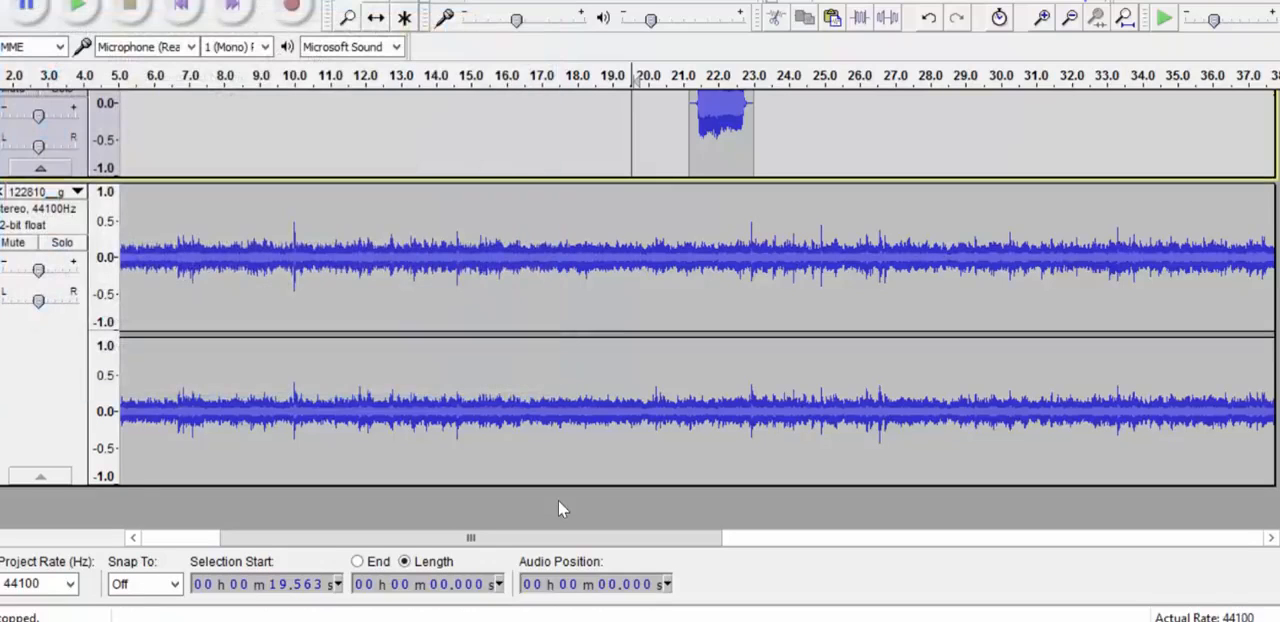